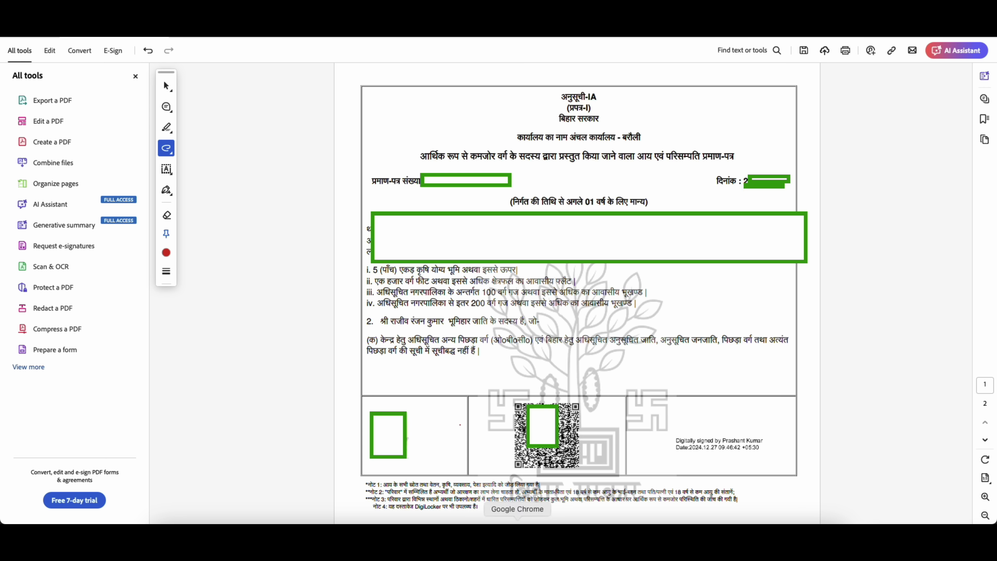
# Step: Switch to Chrome and open the General Administration Department's economically weaker section income and asset certificate application at circle level (अंचल स्तर पर)
pyautogui.click(517, 519)
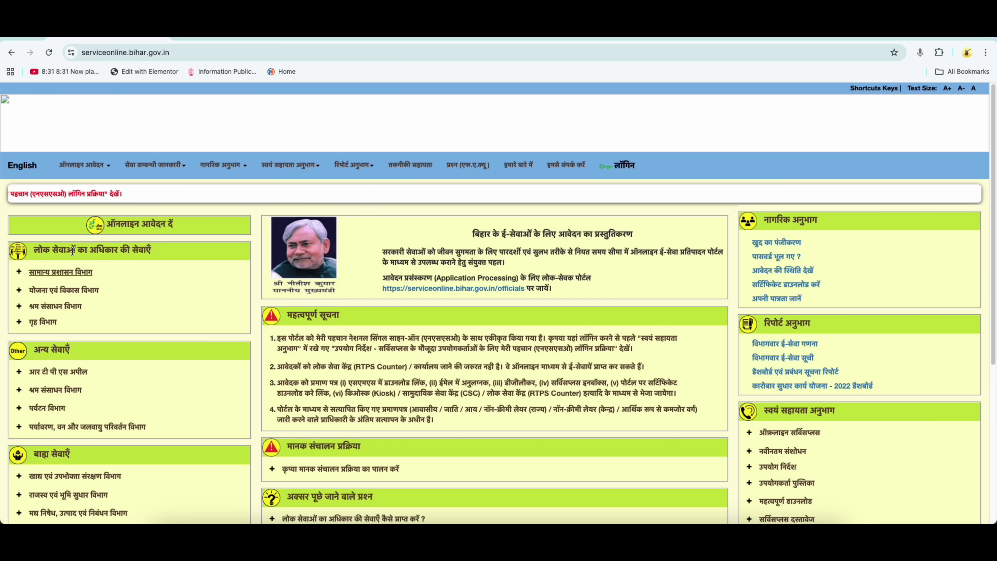
pyautogui.click(71, 273)
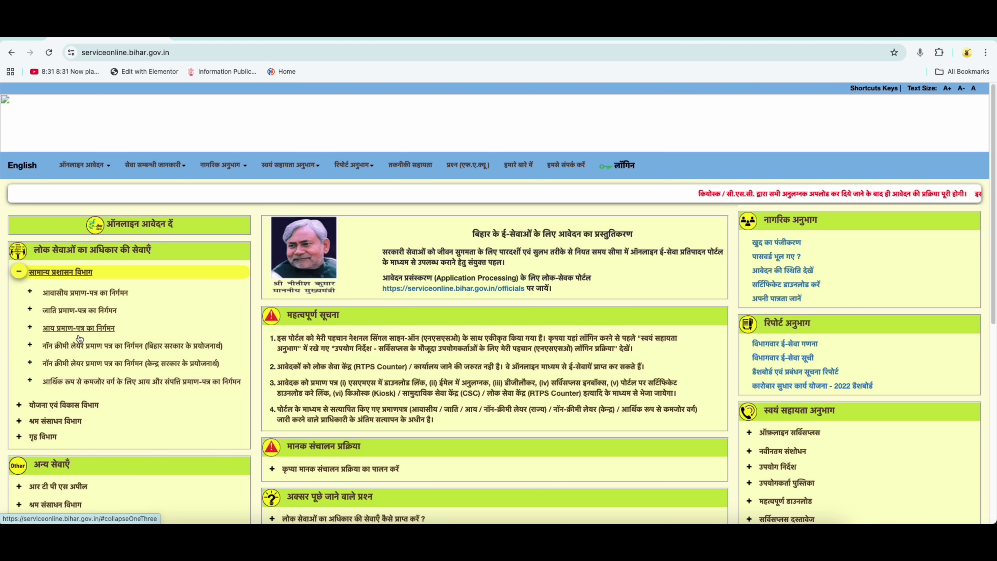
pyautogui.click(91, 387)
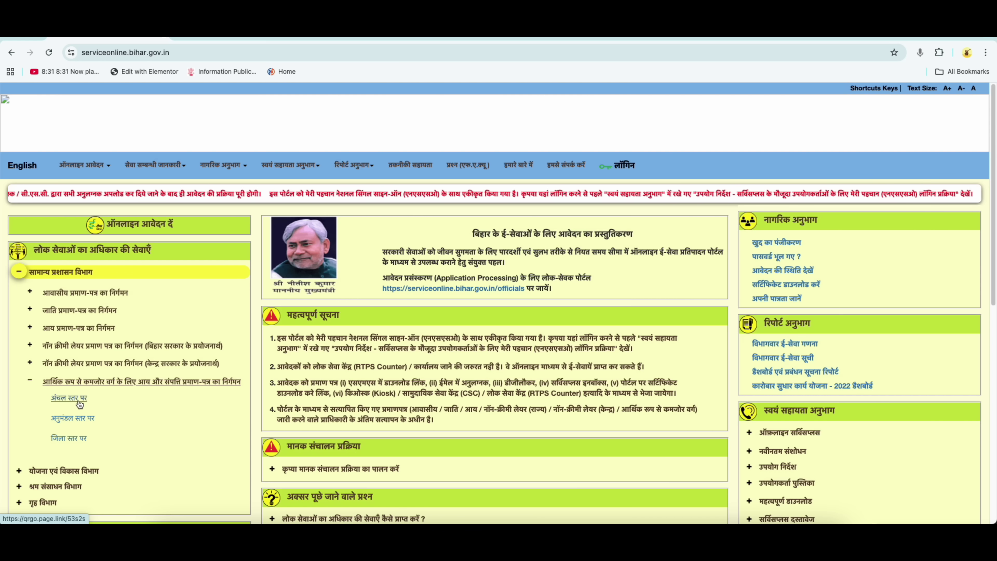
pyautogui.click(77, 400)
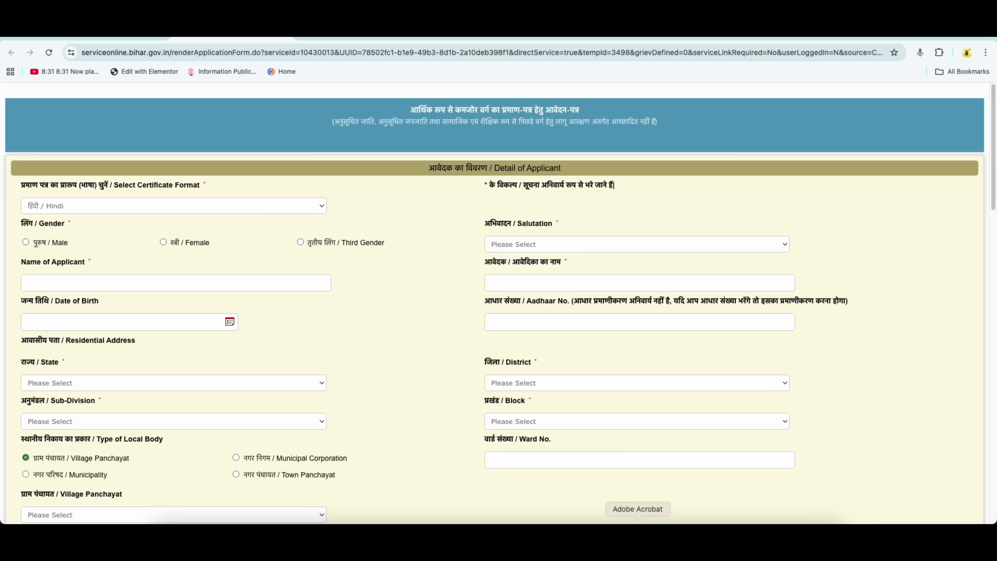
# Step: Keep the certificate format as Hindi, set the gender to Male and choose the salutation option कोई अभिवादन नहीं
pyautogui.click(637, 518)
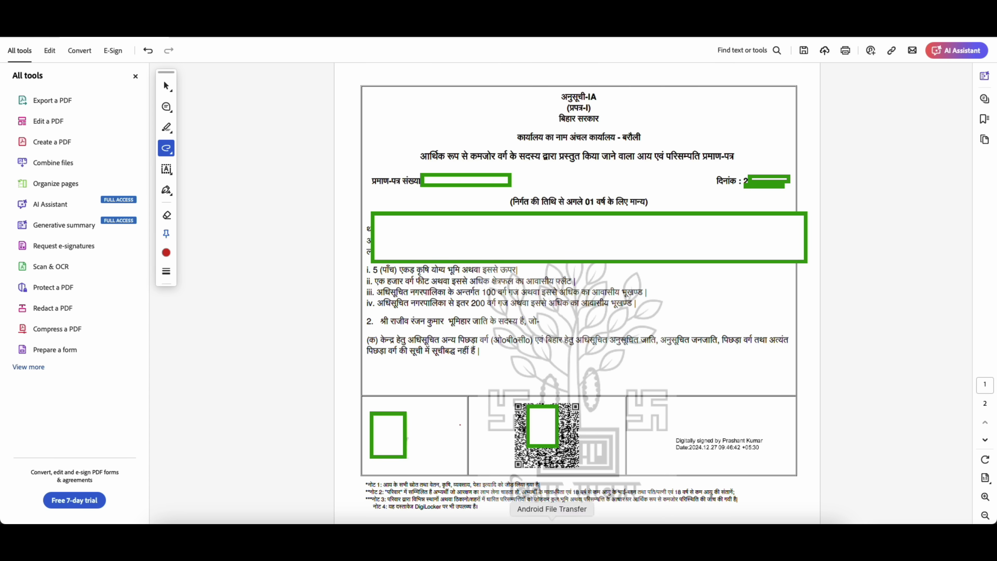
pyautogui.click(510, 518)
pyautogui.click(106, 205)
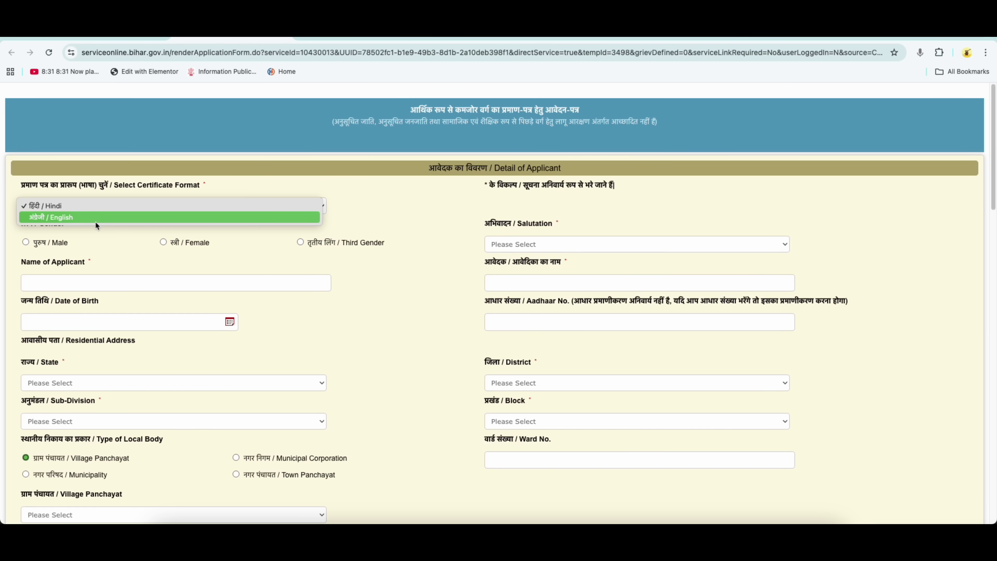
pyautogui.click(74, 241)
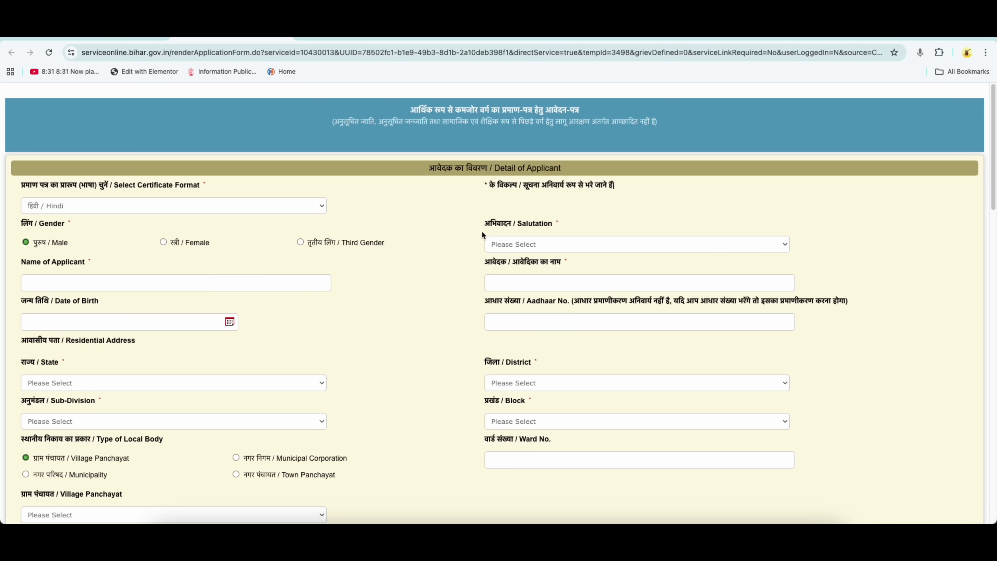
pyautogui.moveTo(488, 229); pyautogui.dragTo(522, 236)
pyautogui.click(519, 241)
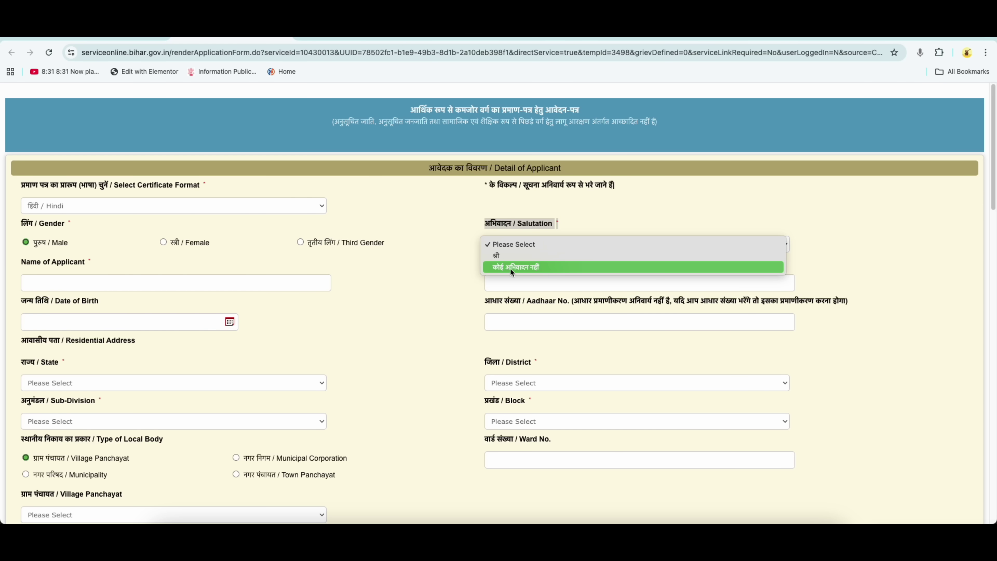
pyautogui.click(526, 267)
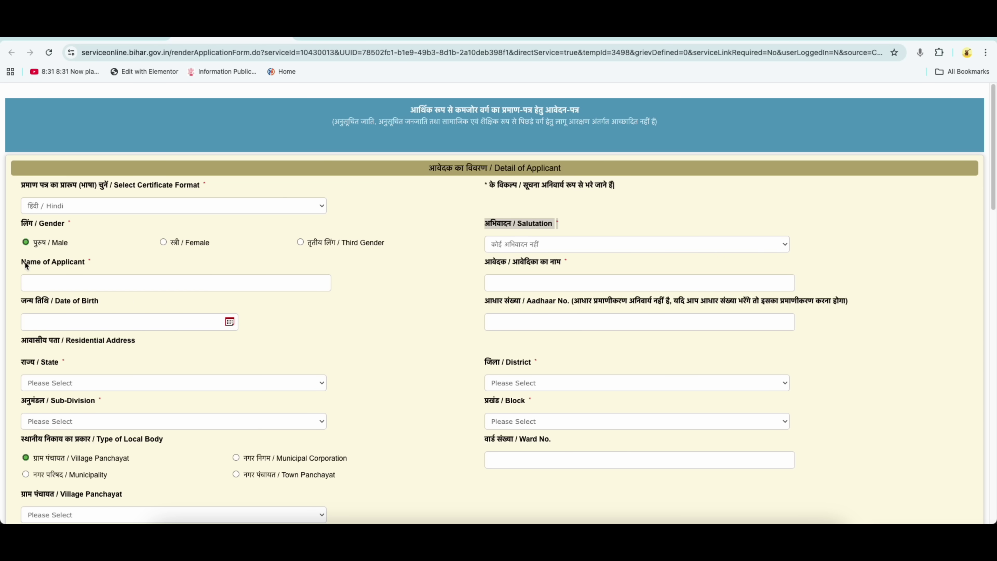
# Step: Enter "Demo" as the applicant's name and look over the optional date of birth and Aadhaar number fields
pyautogui.click(67, 281)
pyautogui.write('Demo')
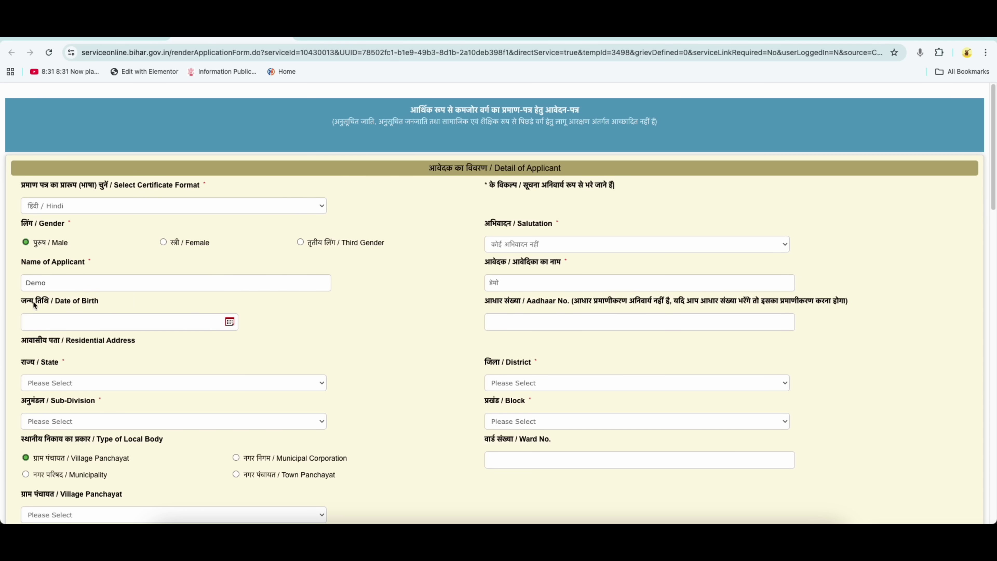
pyautogui.click(230, 322)
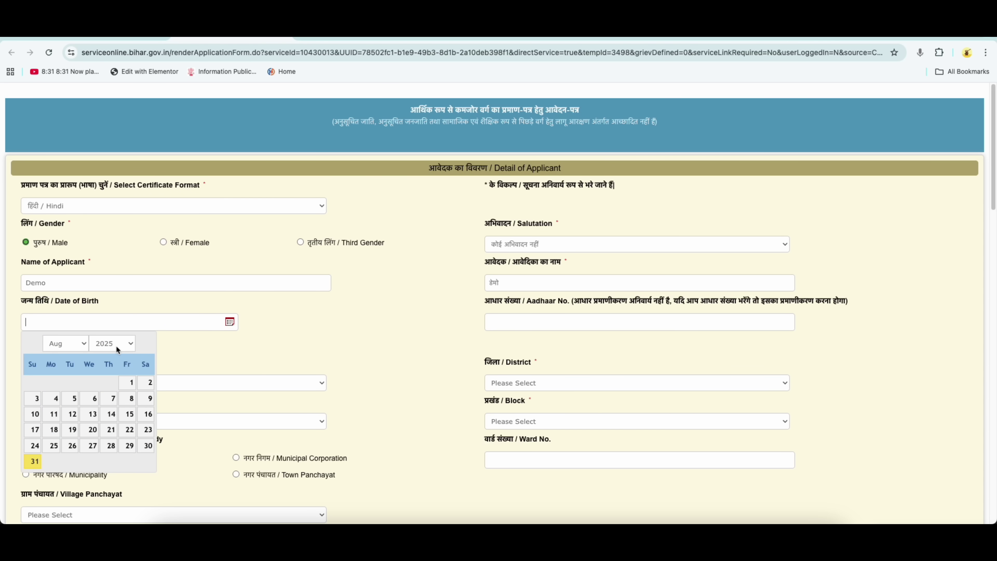
pyautogui.click(431, 318)
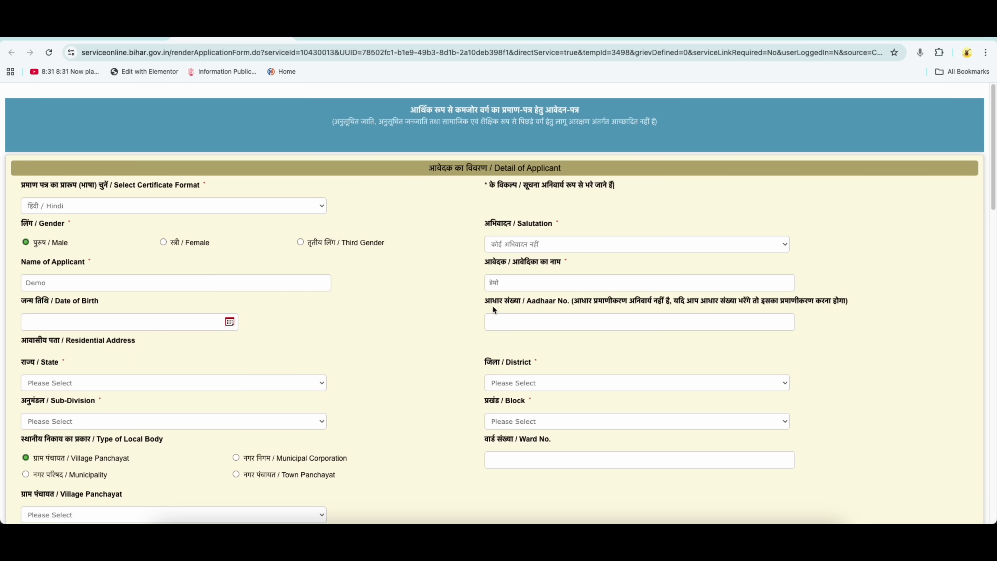
pyautogui.moveTo(485, 301); pyautogui.dragTo(522, 304)
# Step: In the residential address, set the state to BIHAR and enter ward number 04
pyautogui.scroll(-5, 163, 264)
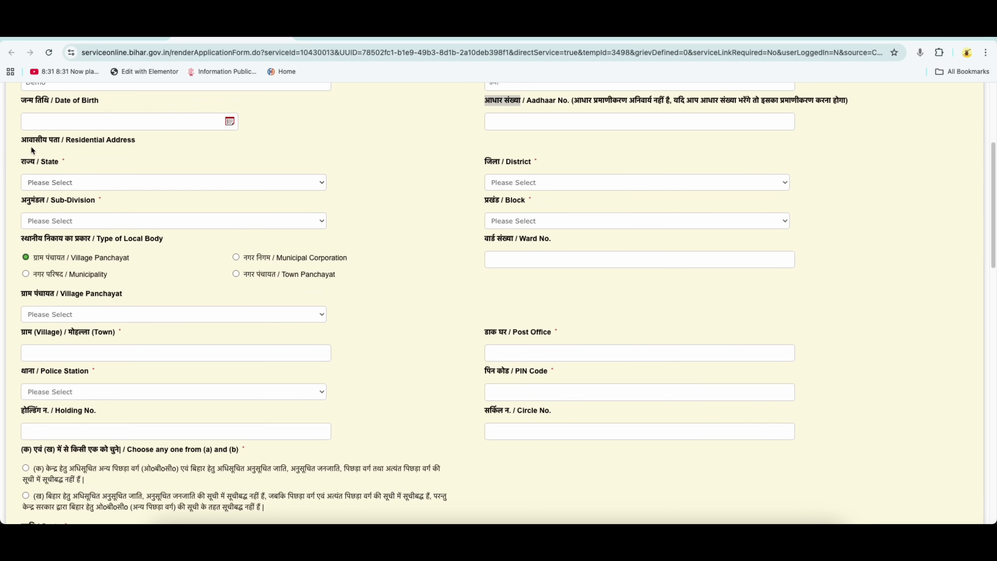
pyautogui.moveTo(21, 140); pyautogui.dragTo(53, 141)
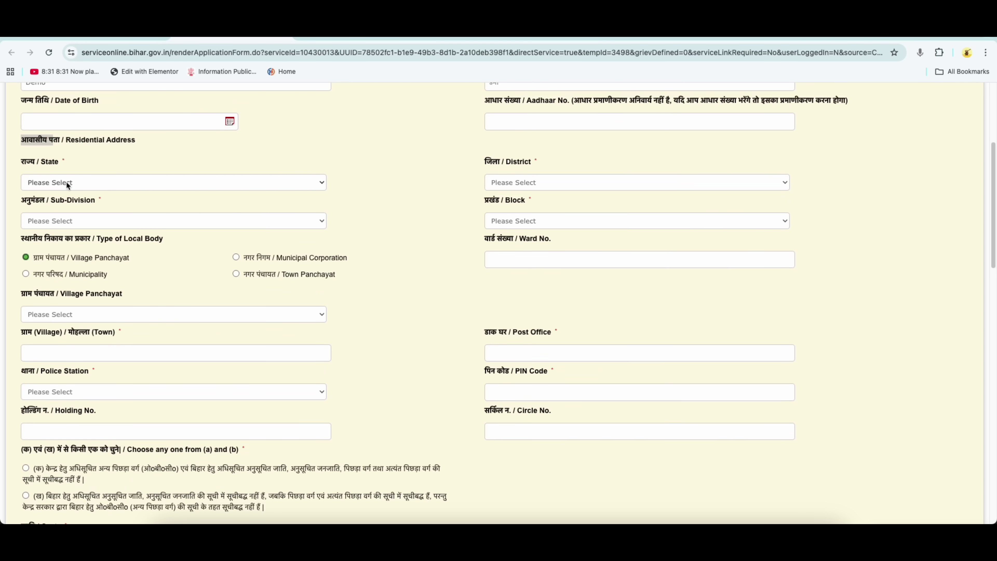
pyautogui.click(67, 181)
pyautogui.click(522, 191)
pyautogui.click(66, 242)
pyautogui.click(578, 173)
pyautogui.click(511, 259)
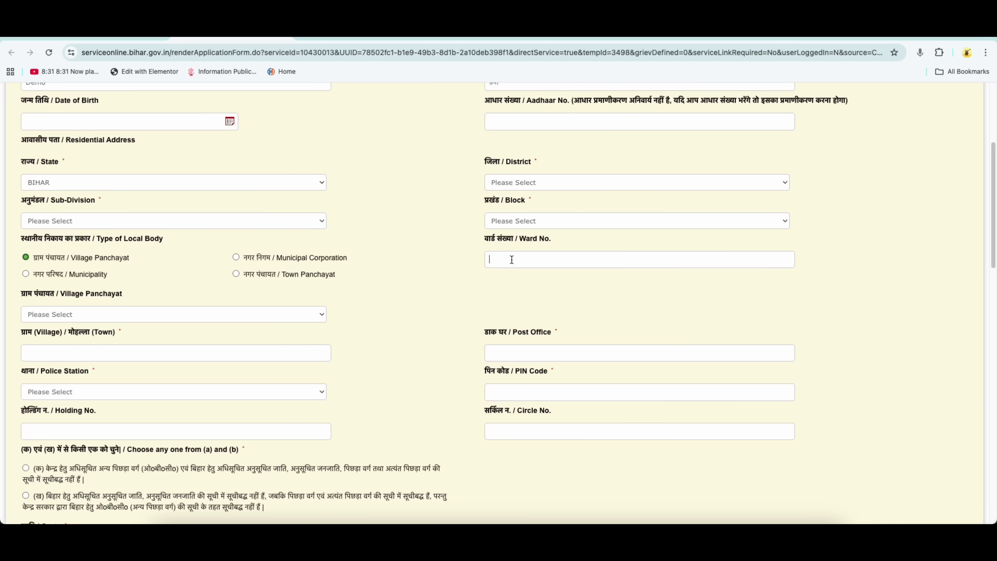
pyautogui.write('04')
# Step: Try to choose the village panchayat and the district, and keep waiting for the unresponsive page
pyautogui.click(61, 317)
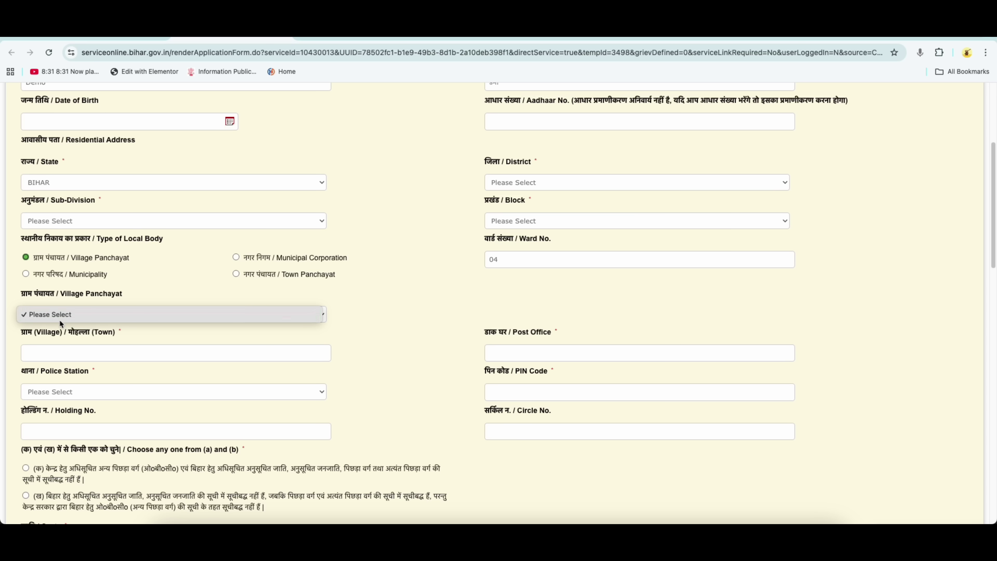
pyautogui.click(524, 183)
pyautogui.click(523, 183)
pyautogui.press('Escape')
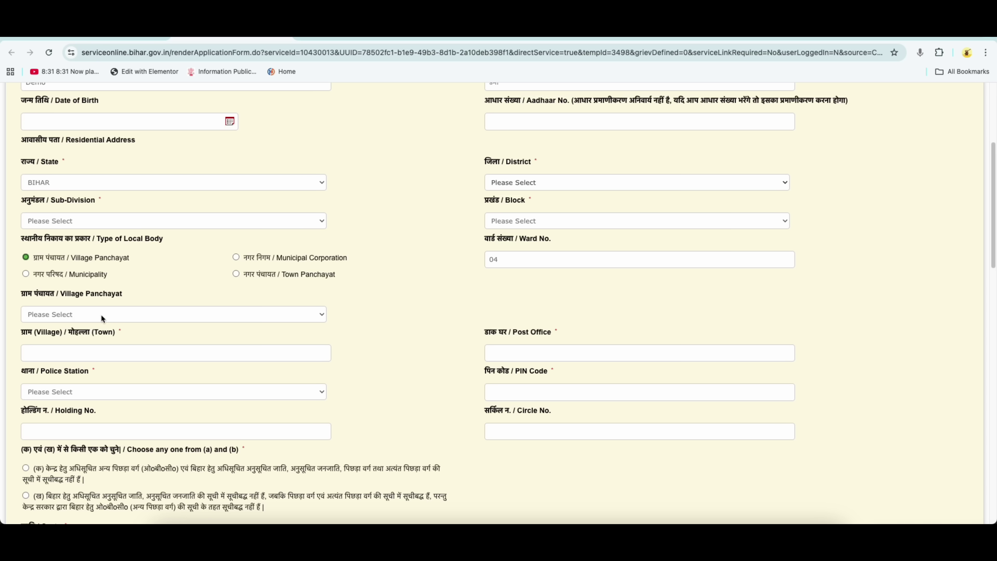
pyautogui.click(60, 333)
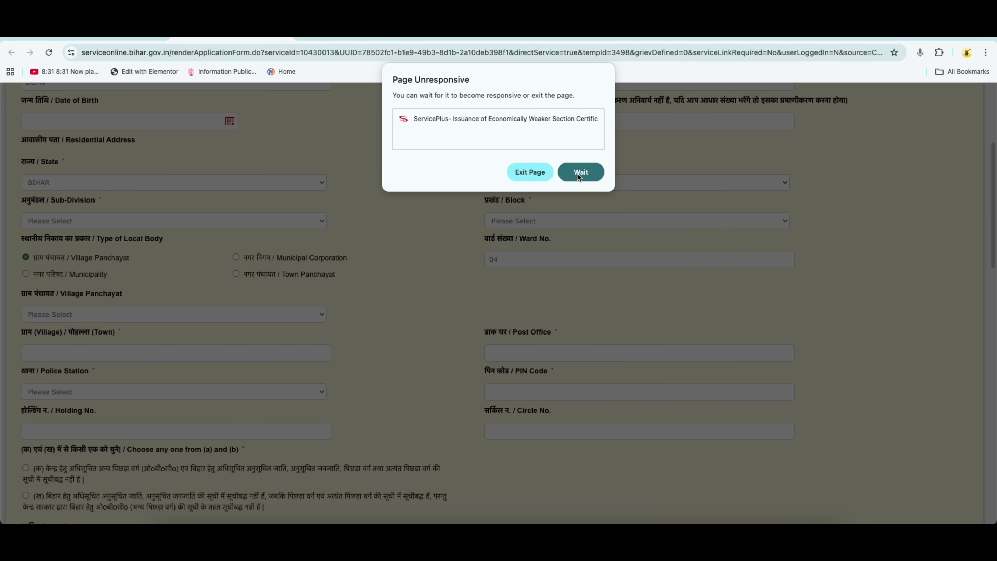
pyautogui.click(580, 173)
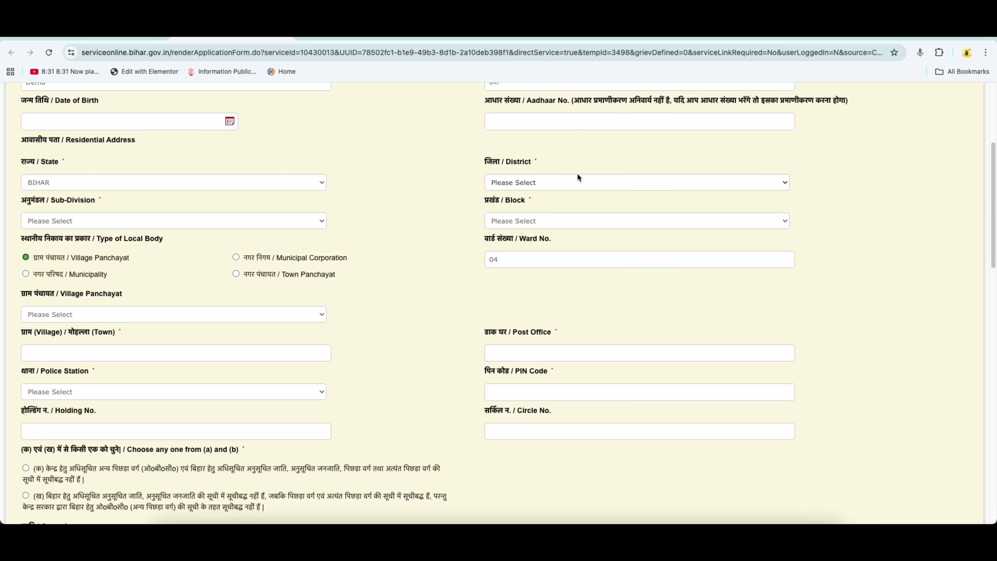
# Step: Examine the post office, police station, PIN code and circle number fields, down to the choice between clauses (क) and (ख)
pyautogui.click(540, 332)
pyautogui.click(83, 371)
pyautogui.click(527, 378)
pyautogui.scroll(-2, 348, 419)
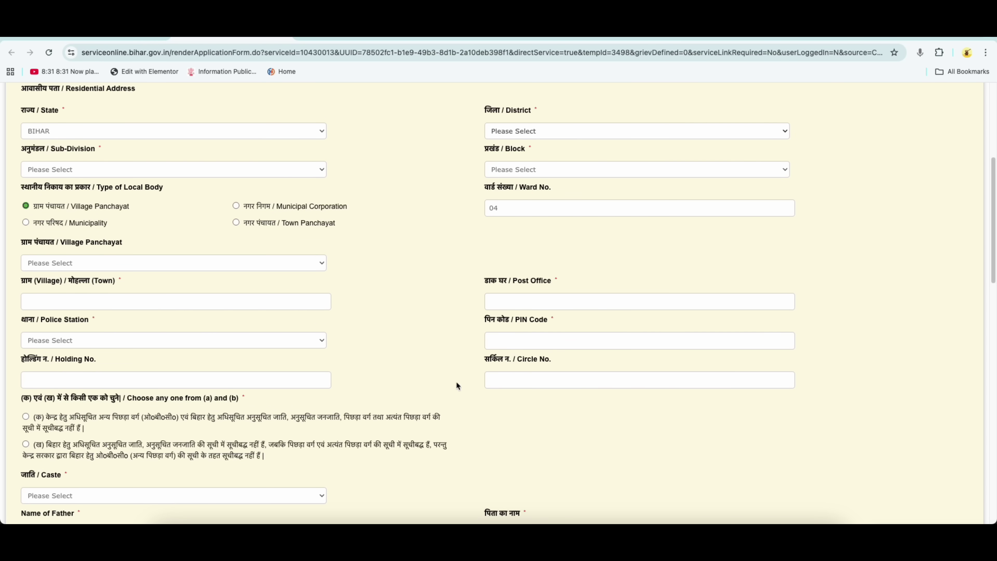
pyautogui.click(501, 380)
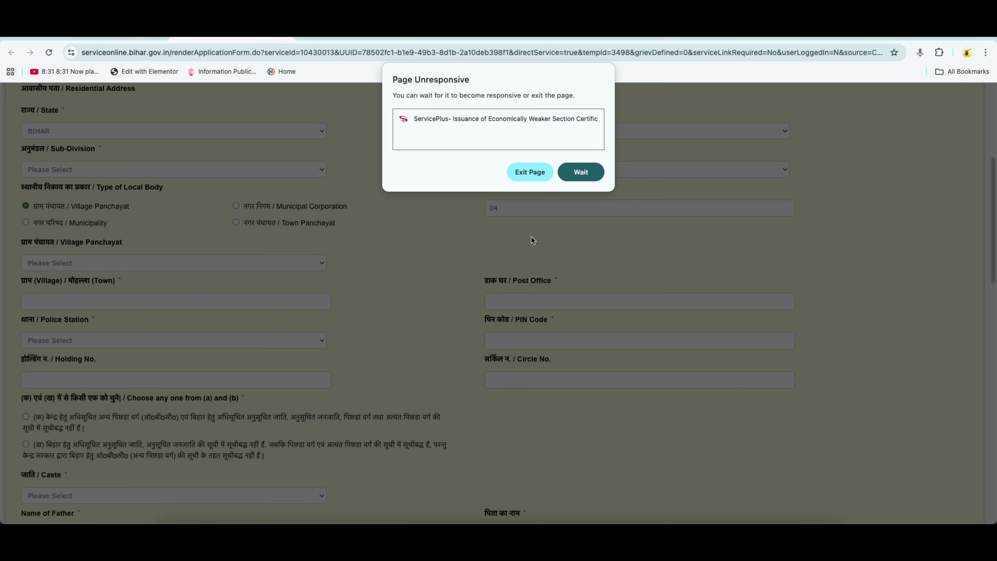
pyautogui.scroll(-3, 390, 366)
pyautogui.scroll(-1, 188, 368)
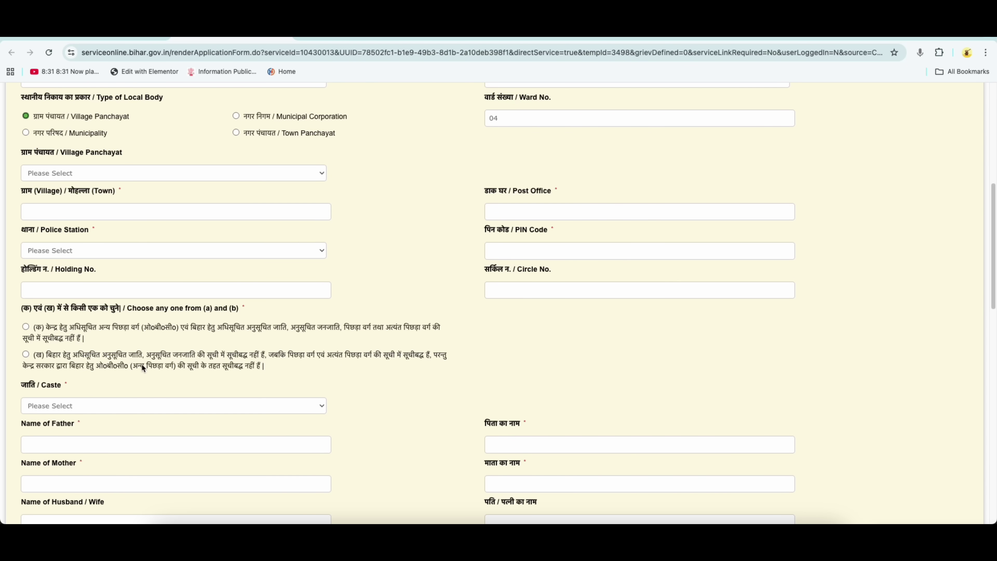
# Step: Switch to Adobe Acrobat and mark clause (क) on the sample certificate with freehand circles and underlines
pyautogui.click(638, 539)
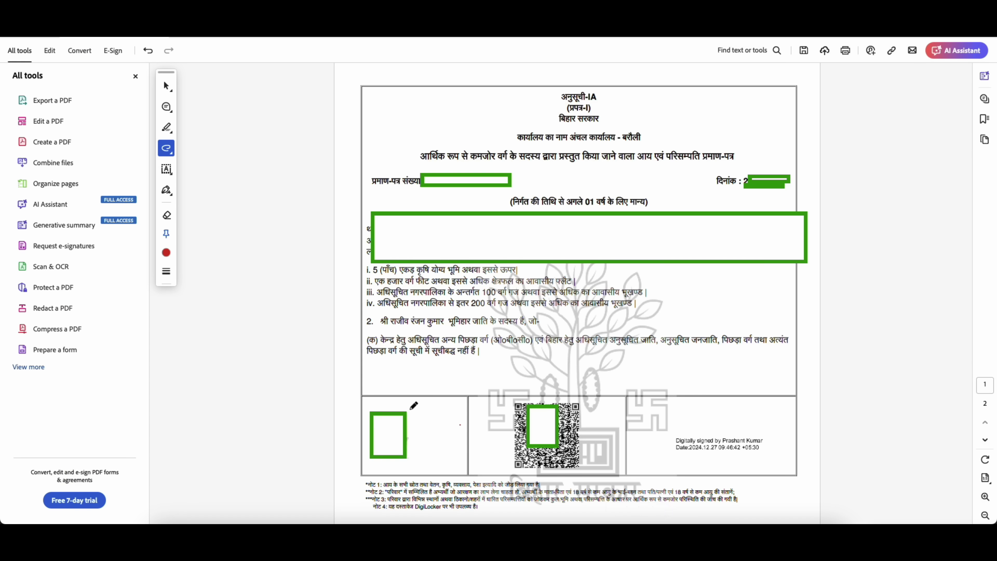
pyautogui.moveTo(373, 334)
pyautogui.mouseDown()
pyautogui.moveTo(365, 348)
pyautogui.moveTo(381, 341)
pyautogui.mouseUp()
pyautogui.moveTo(454, 345)
pyautogui.mouseDown()
pyautogui.moveTo(521, 340)
pyautogui.moveTo(510, 345)
pyautogui.moveTo(517, 335)
pyautogui.moveTo(733, 348)
pyautogui.mouseUp()
pyautogui.moveTo(401, 358); pyautogui.dragTo(411, 357)
pyautogui.moveTo(475, 356); pyautogui.dragTo(533, 361)
pyautogui.moveTo(379, 340)
pyautogui.mouseDown()
pyautogui.moveTo(368, 335)
pyautogui.moveTo(374, 345)
pyautogui.mouseUp()
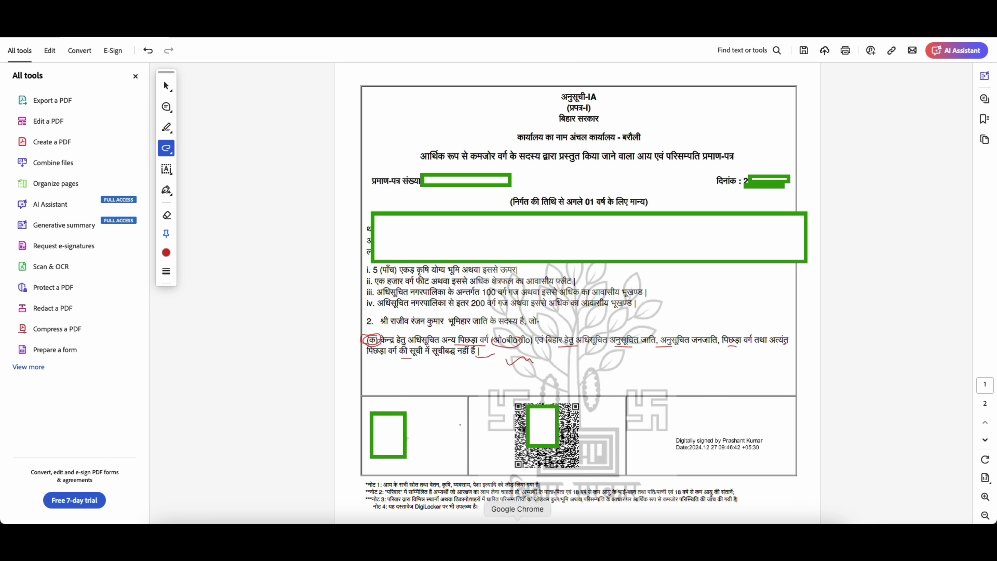
# Step: Switch back to Chrome, choose clause (क) for the applicant and set the caste to Bhoomihar
pyautogui.click(518, 518)
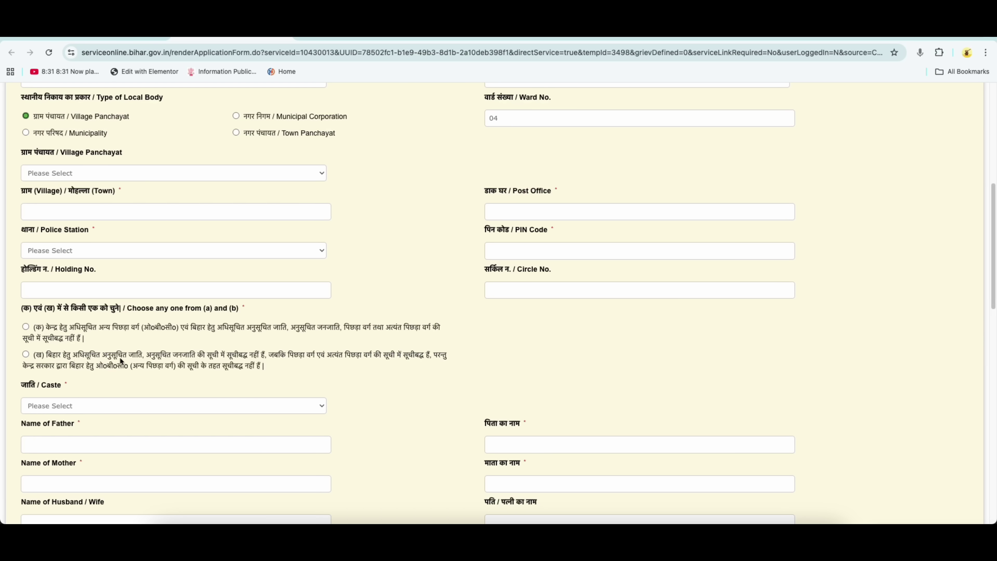
pyautogui.moveTo(119, 357); pyautogui.dragTo(123, 357)
pyautogui.click(26, 327)
pyautogui.scroll(-3, 100, 417)
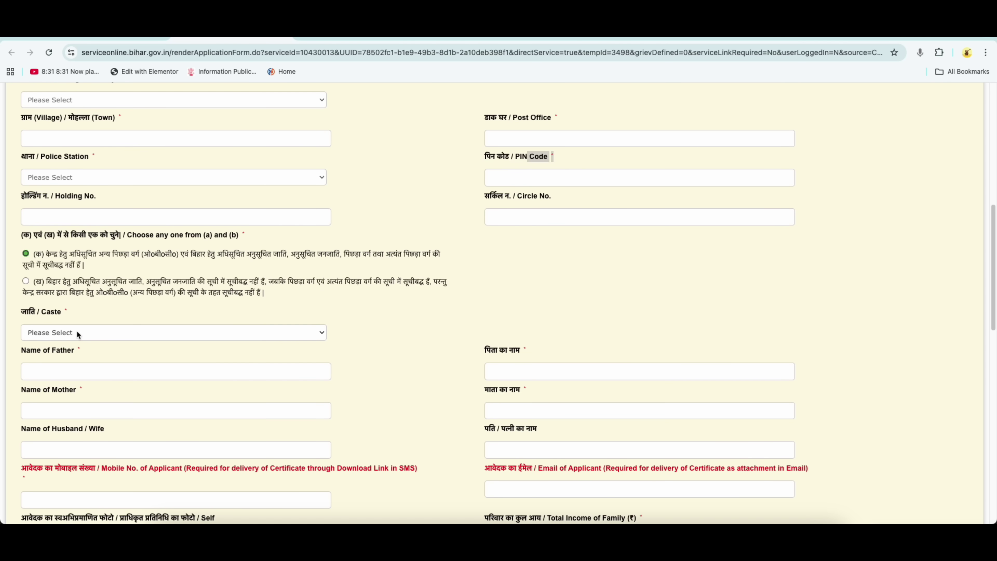
pyautogui.click(77, 333)
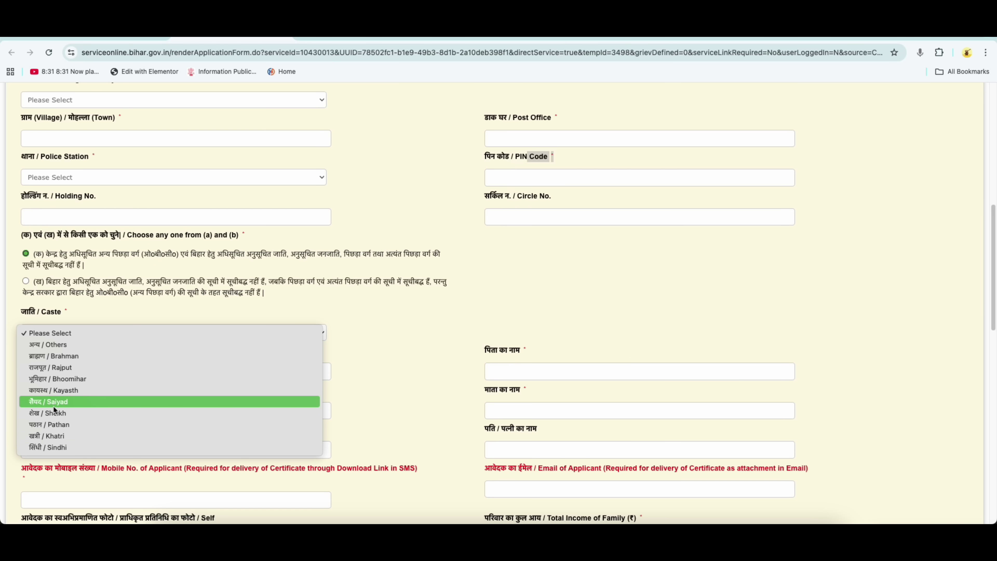
pyautogui.click(56, 378)
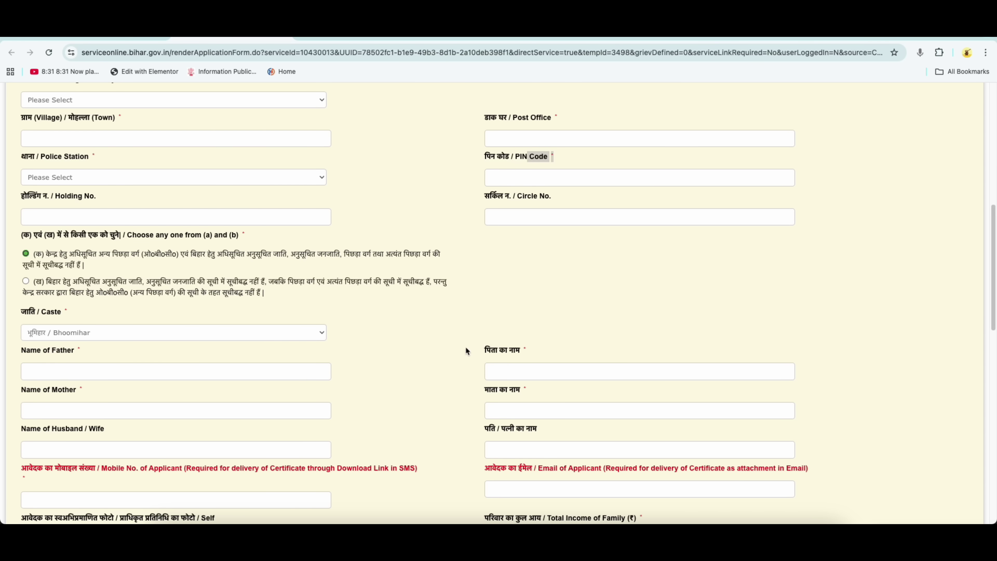
# Step: Go through the parents' name and applicant's mobile number fields, and fill in the name of the husband or wife
pyautogui.scroll(-1, 487, 364)
pyautogui.scroll(-2, 486, 364)
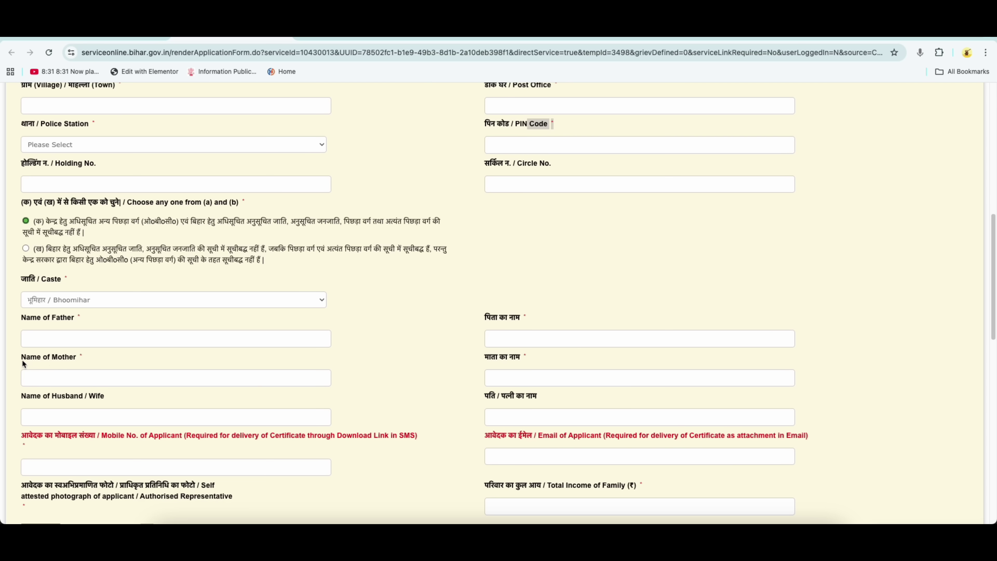
pyautogui.moveTo(22, 359); pyautogui.dragTo(69, 360)
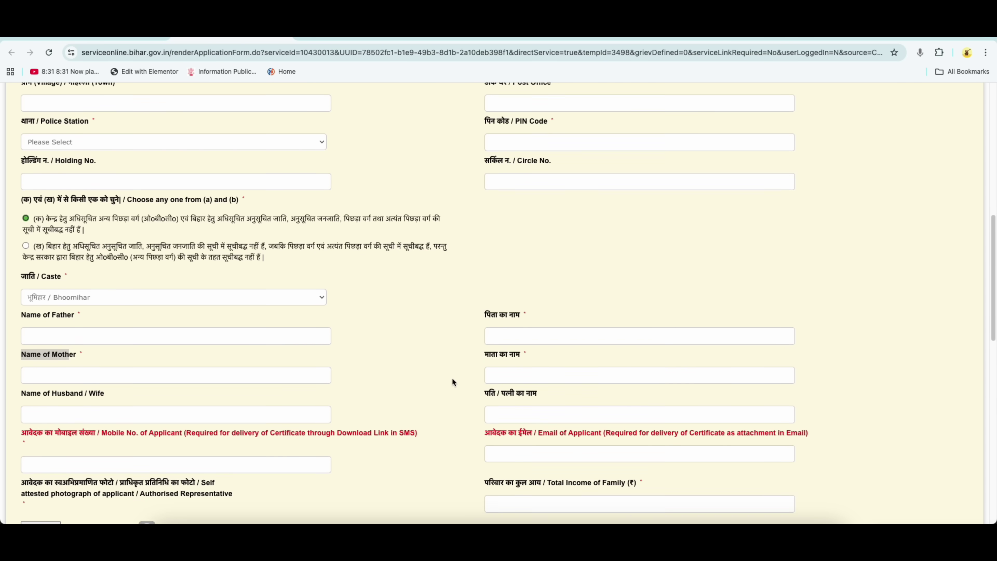
pyautogui.scroll(-2, 112, 378)
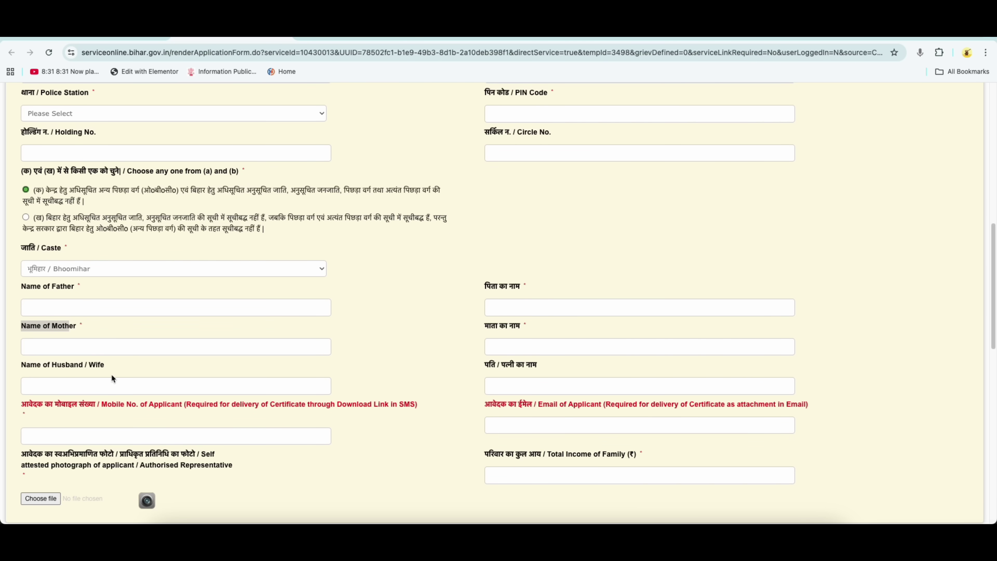
pyautogui.click(94, 387)
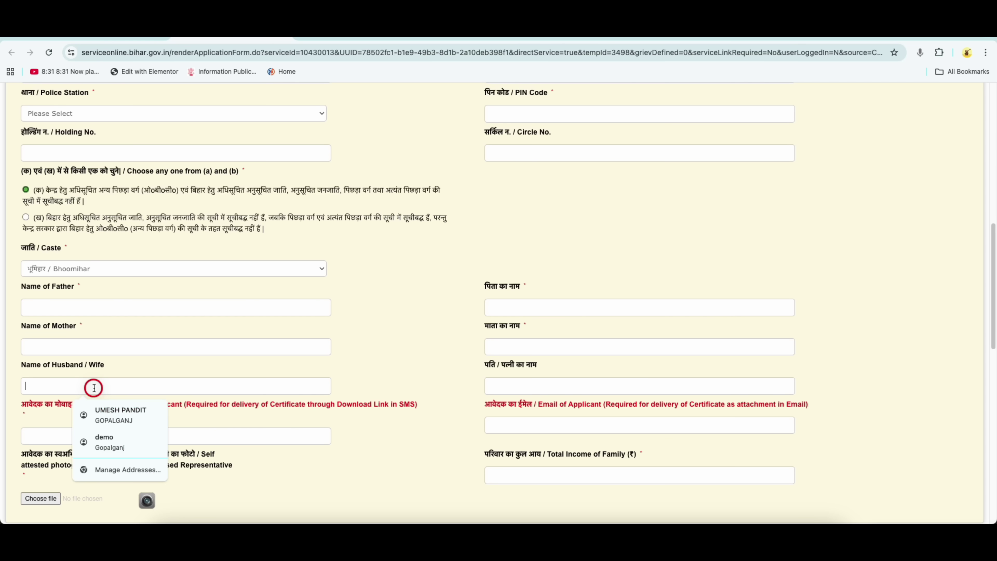
pyautogui.press('Escape')
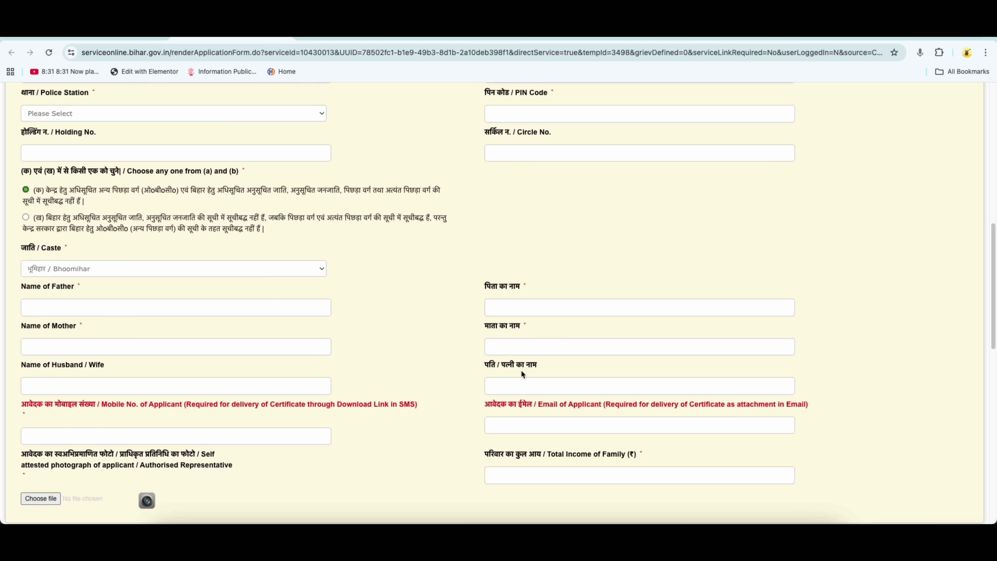
pyautogui.scroll(-3, 455, 402)
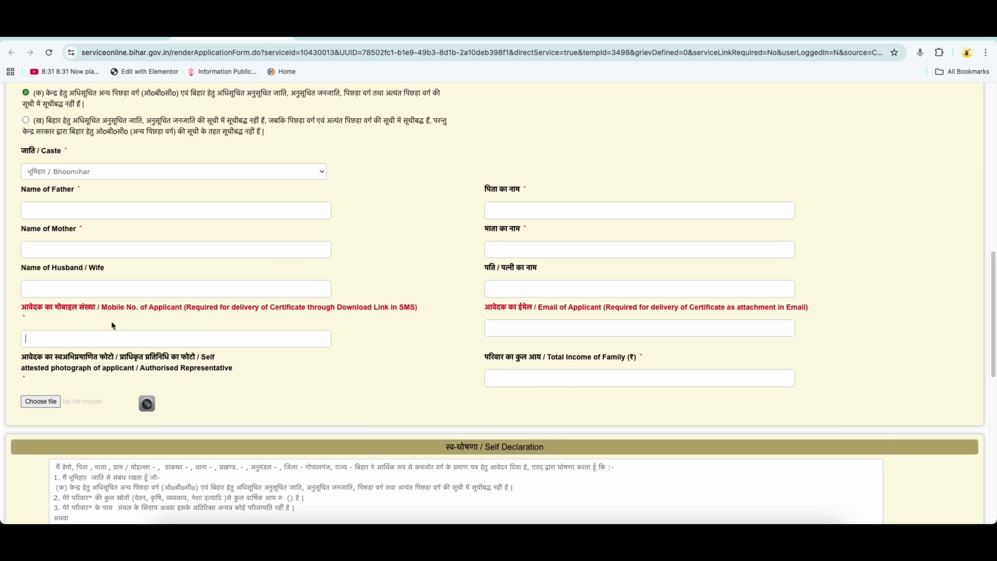
pyautogui.click(129, 340)
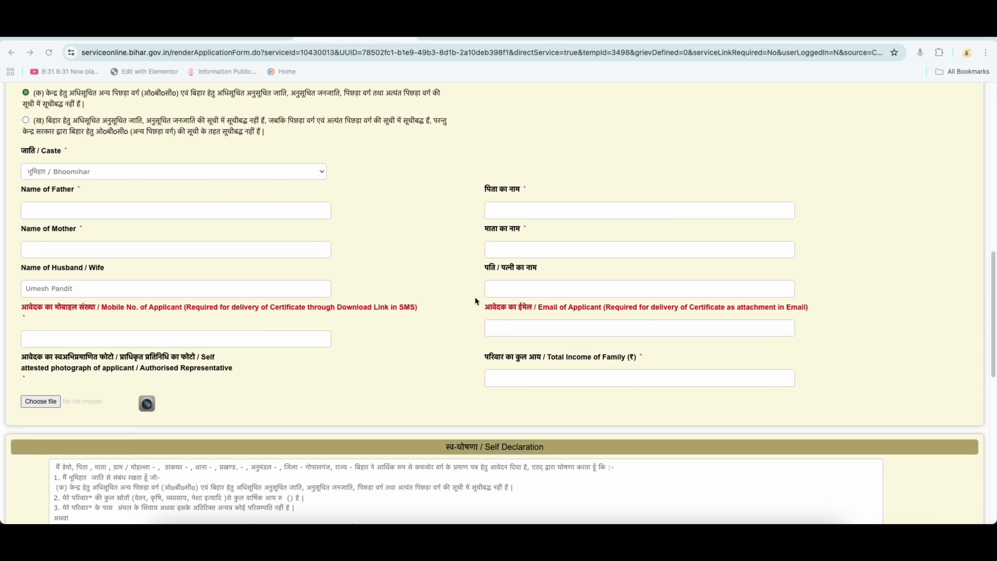
# Step: Switch to Adobe Acrobat and move the green cover rectangle off the applicant's photo on the sample certificate
pyautogui.scroll(-3, 474, 296)
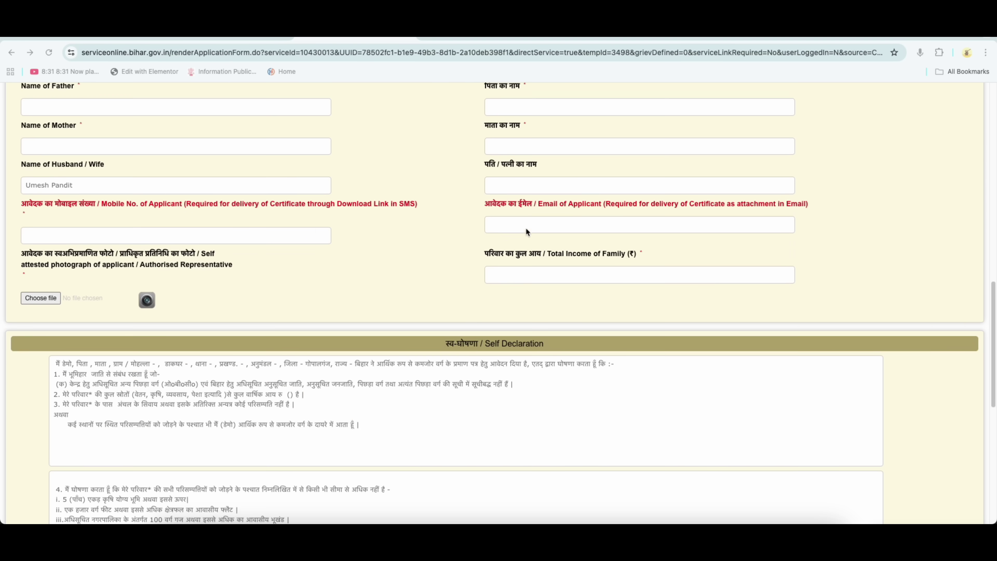
pyautogui.scroll(-2, 527, 232)
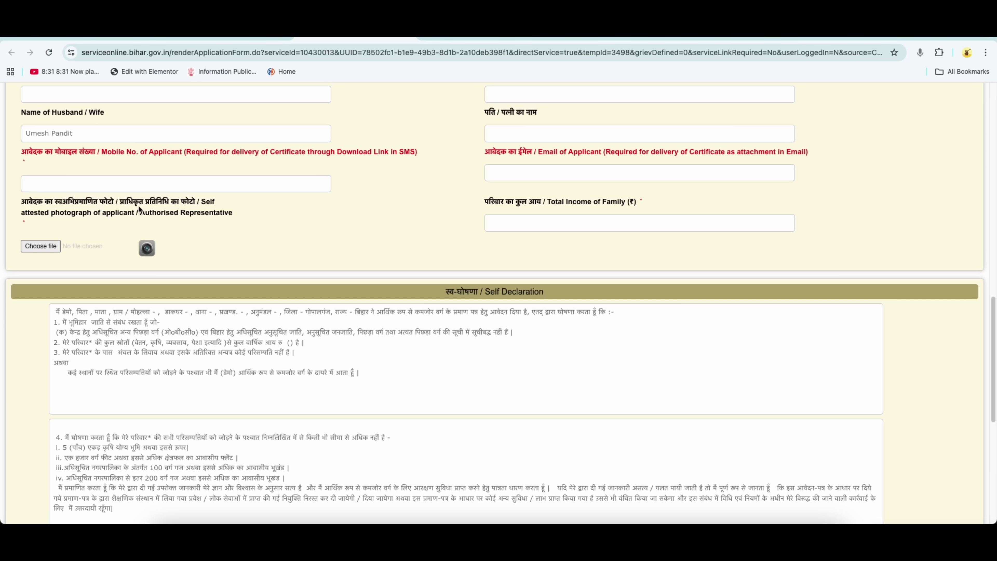
pyautogui.click(638, 535)
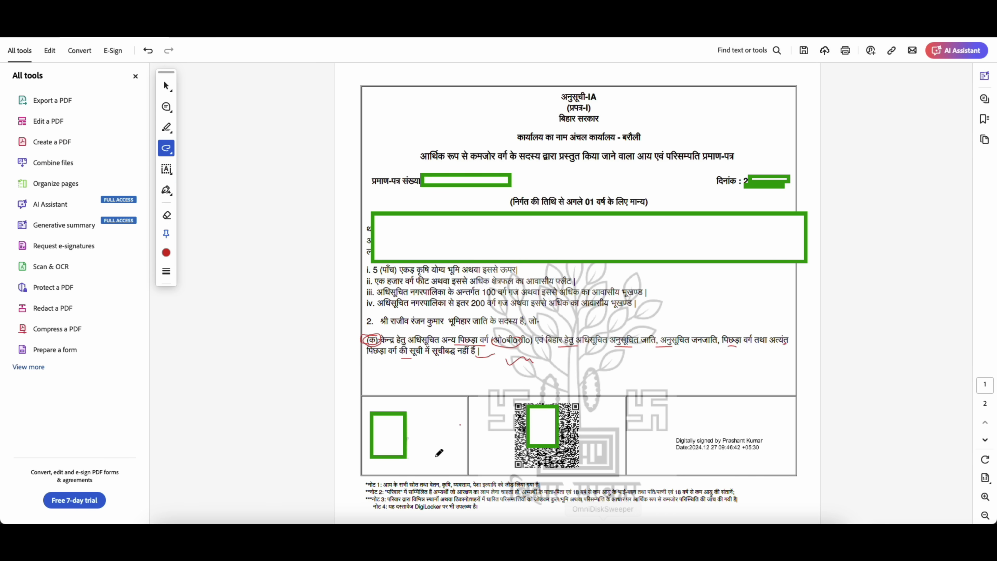
pyautogui.click(167, 149)
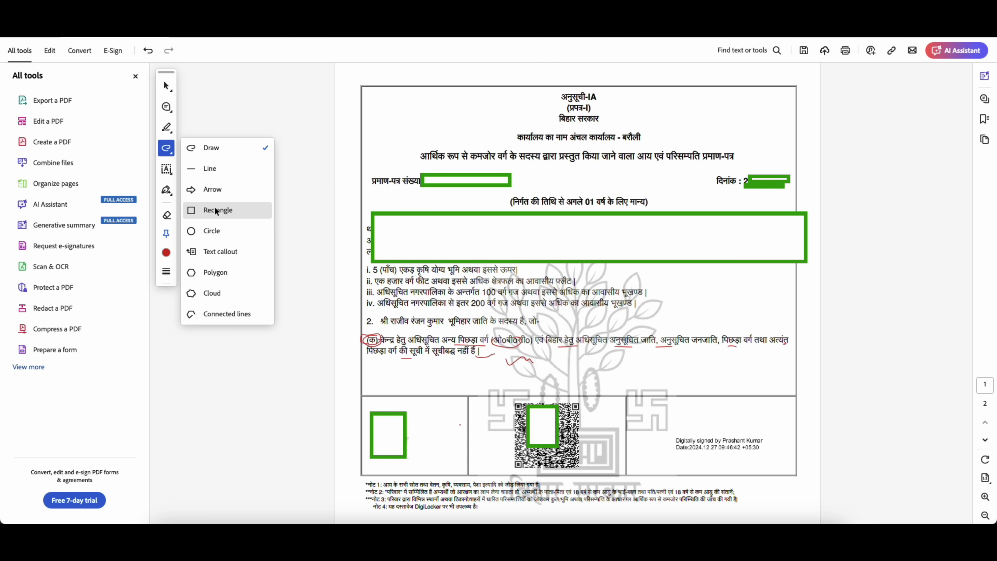
pyautogui.click(215, 211)
pyautogui.moveTo(386, 432); pyautogui.dragTo(418, 425)
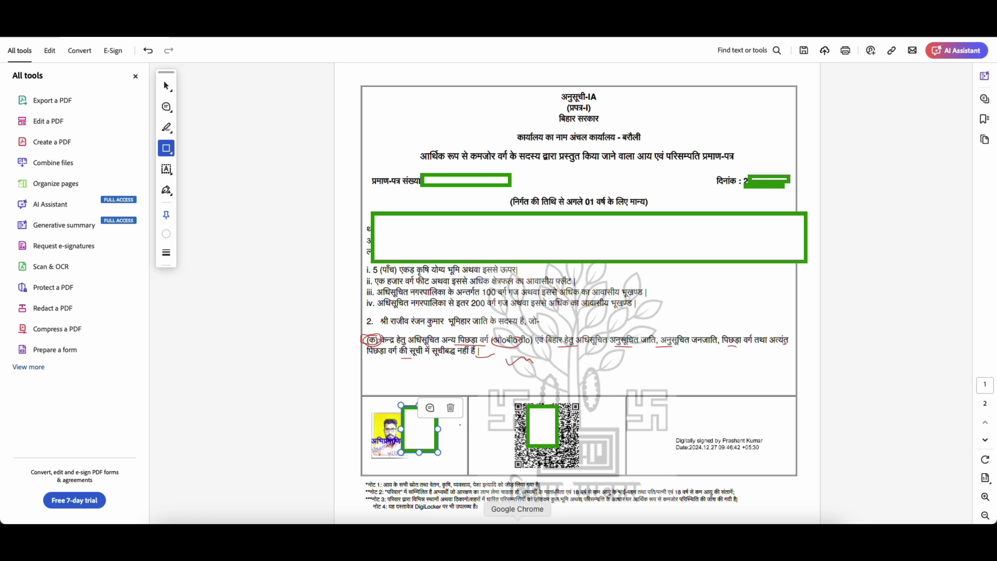
# Step: Switch back to Chrome and examine the self declaration's caste statement and clause (क), and the family's total income field
pyautogui.click(517, 522)
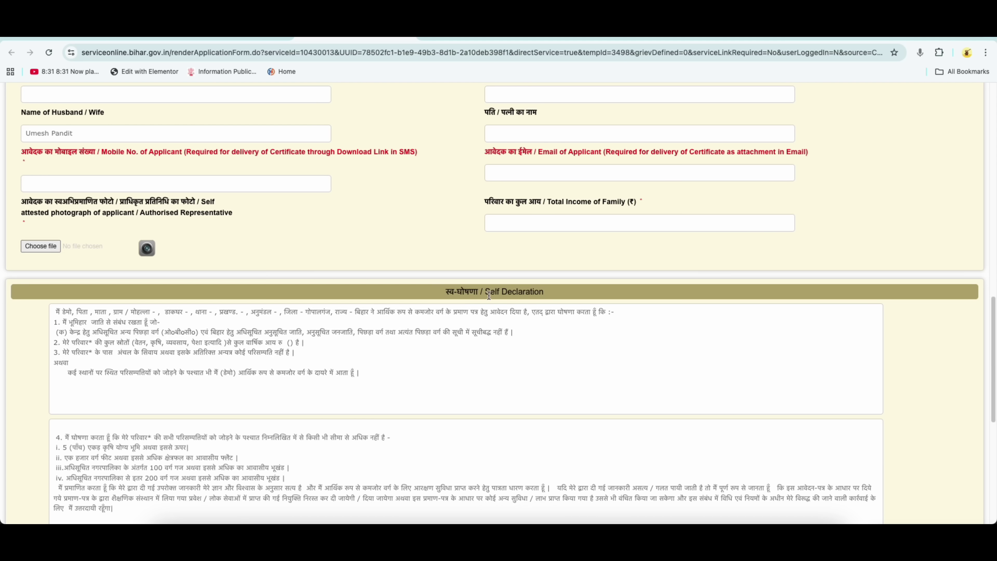
pyautogui.moveTo(484, 291); pyautogui.dragTo(544, 291)
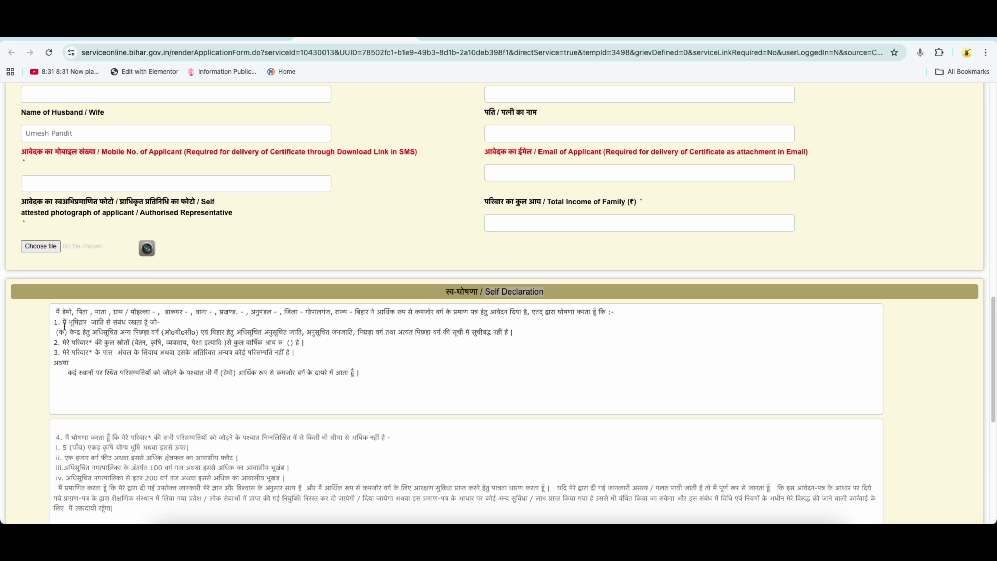
pyautogui.moveTo(63, 322); pyautogui.dragTo(148, 325)
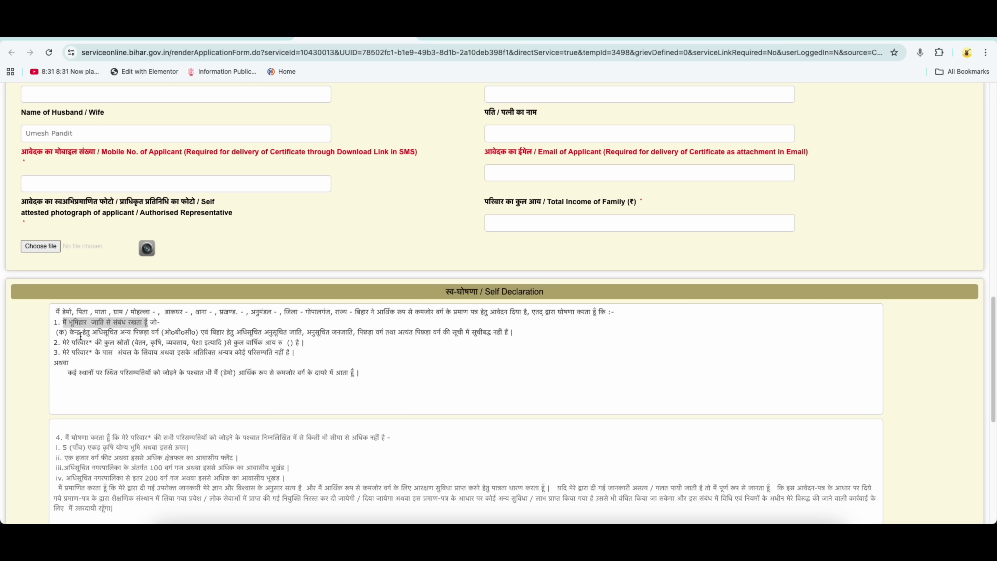
pyautogui.moveTo(58, 333); pyautogui.dragTo(509, 336)
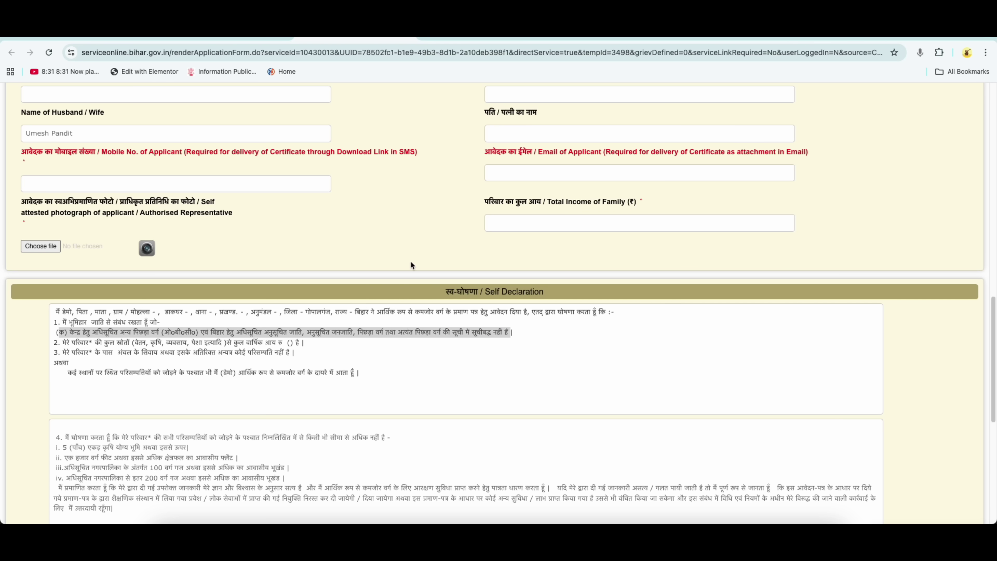
pyautogui.click(488, 203)
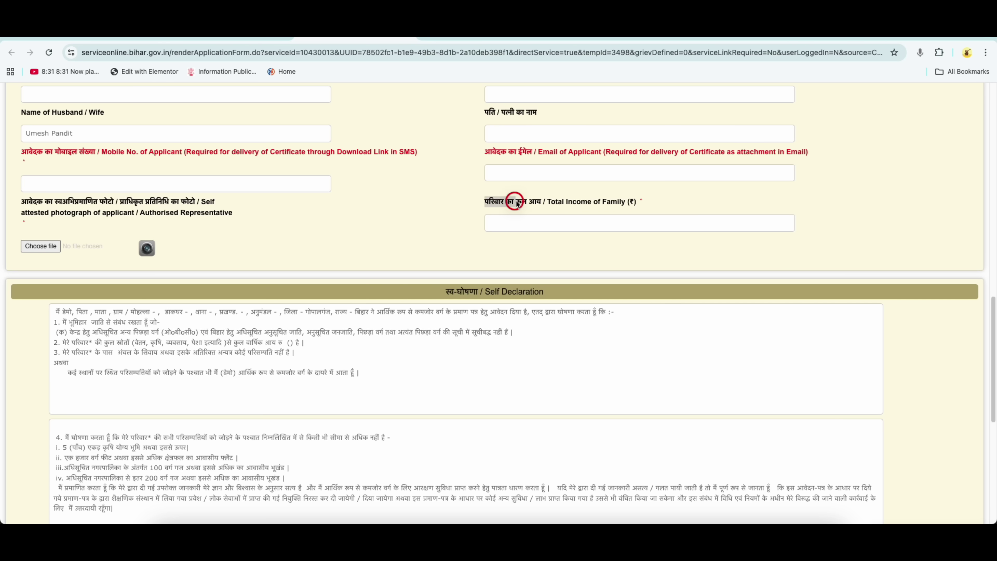
# Step: Go through asset limits i to iv in point 4 of the self declaration and accept it with I Agree
pyautogui.scroll(-1, 203, 348)
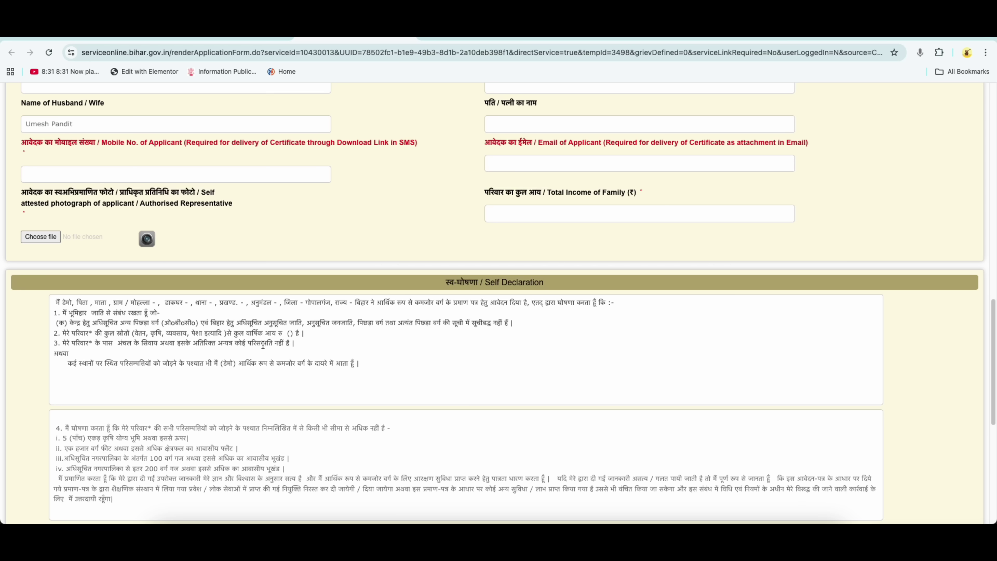
pyautogui.scroll(-2, 267, 383)
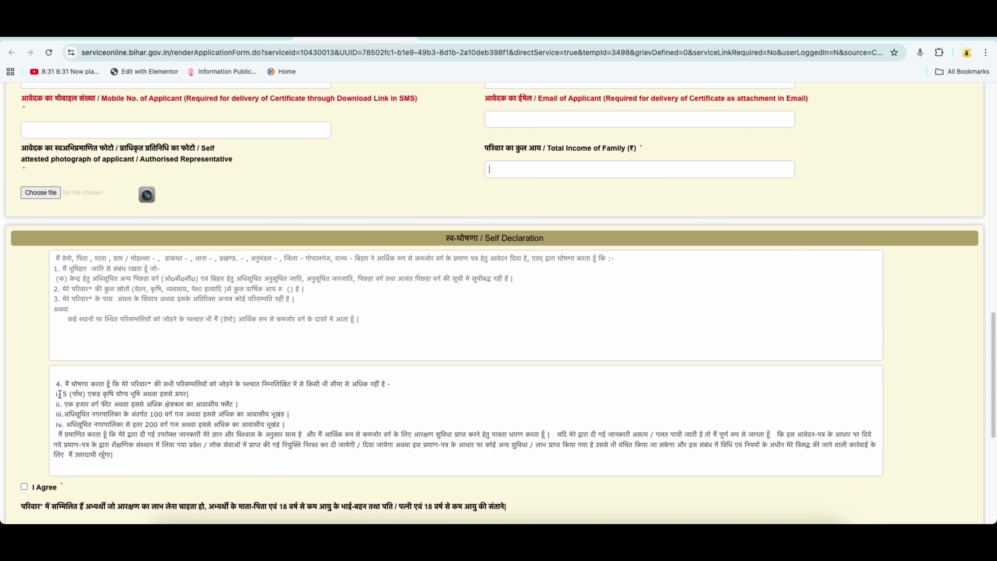
pyautogui.moveTo(62, 393); pyautogui.dragTo(184, 393)
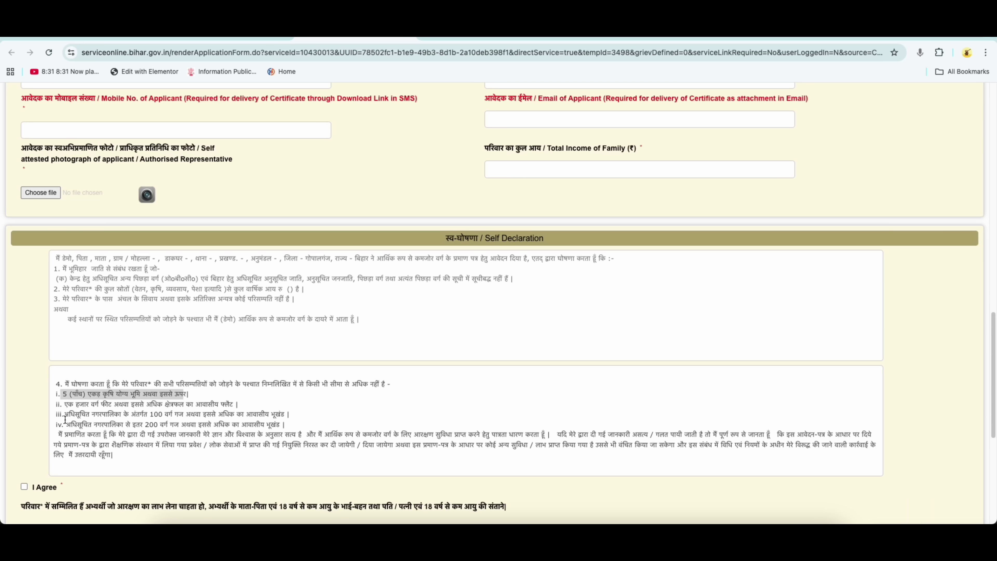
pyautogui.moveTo(65, 406); pyautogui.dragTo(274, 416)
pyautogui.moveTo(67, 424); pyautogui.dragTo(270, 428)
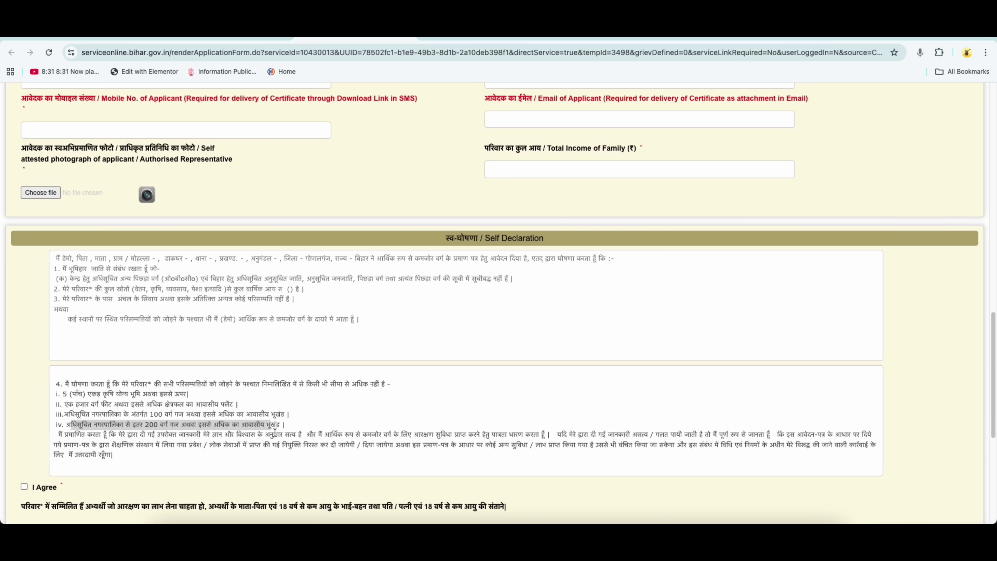
pyautogui.scroll(-3, 280, 457)
pyautogui.scroll(-4, 279, 459)
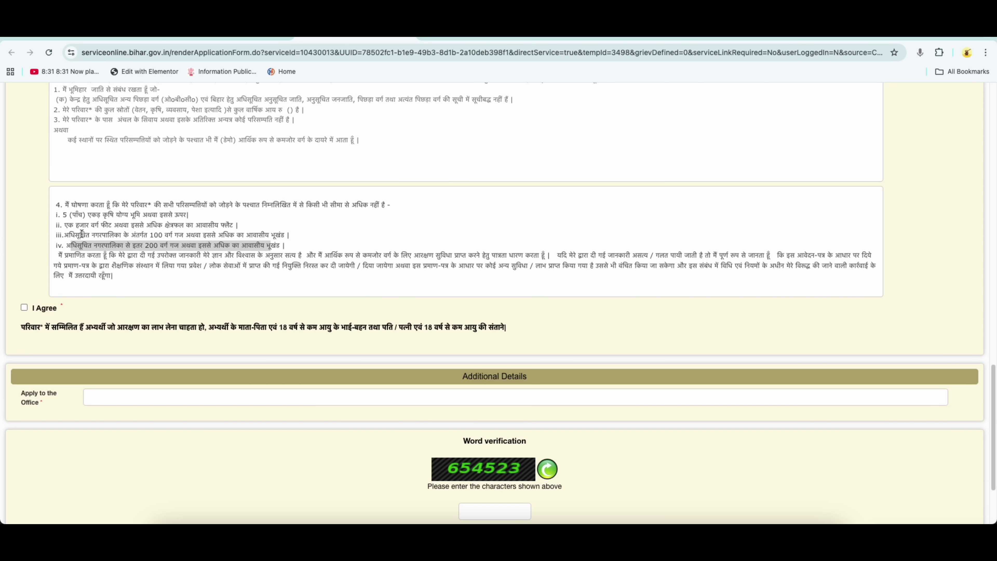
pyautogui.moveTo(63, 215); pyautogui.dragTo(283, 246)
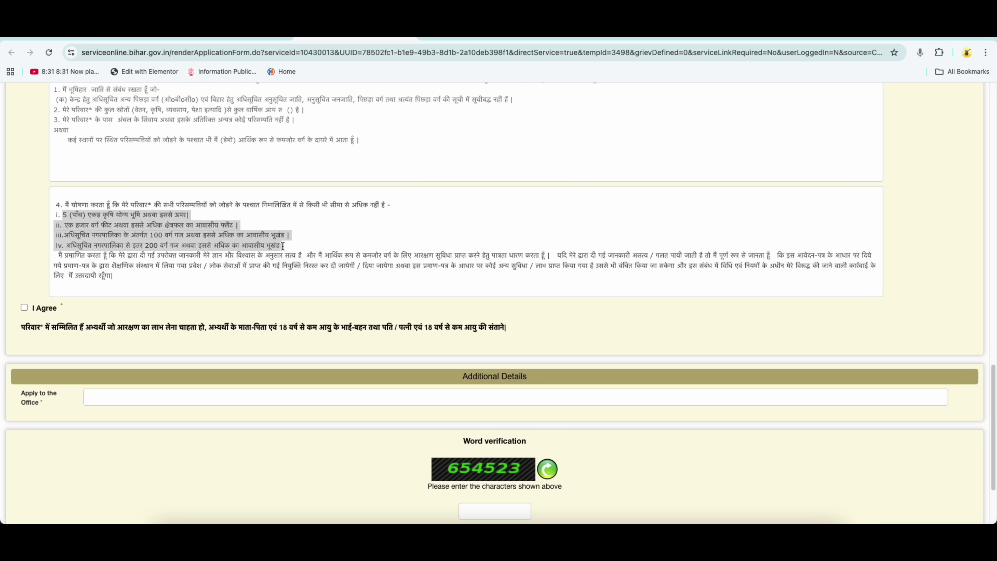
pyautogui.click(24, 307)
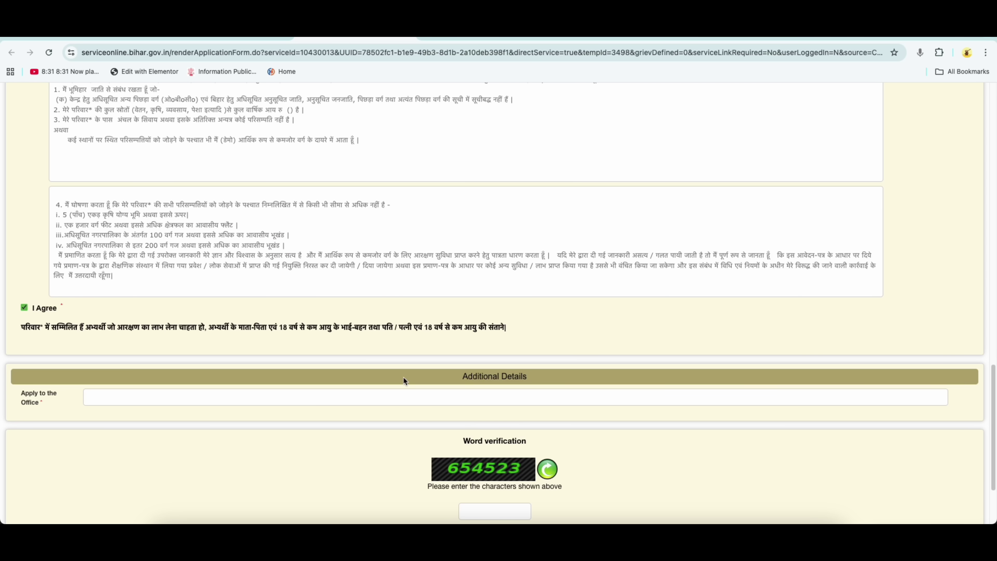
# Step: Review the application preview from the applicant details to the additional details and proceed to attach the annexure
pyautogui.scroll(-1, 488, 397)
pyautogui.scroll(-2, 489, 397)
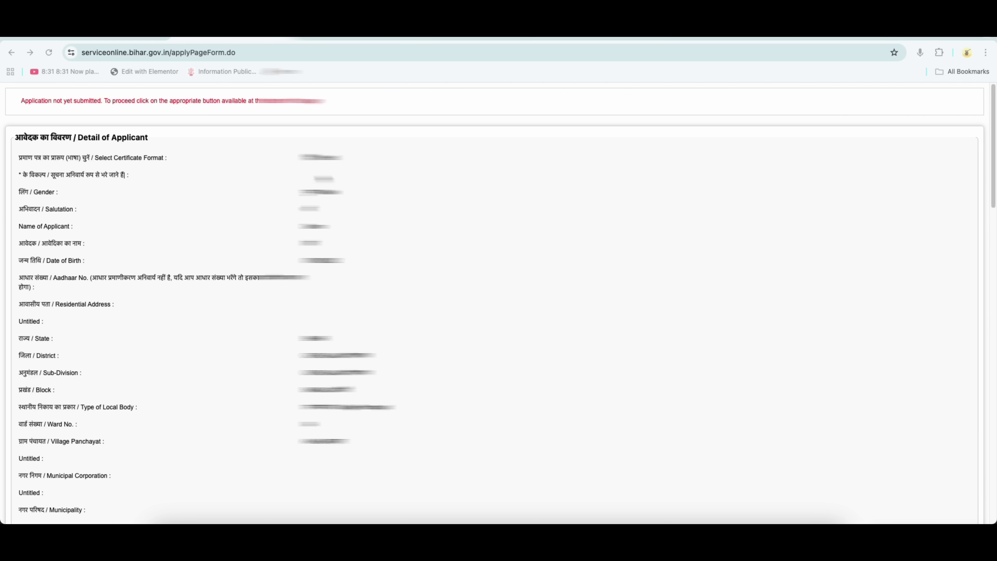
pyautogui.scroll(-10, 361, 334)
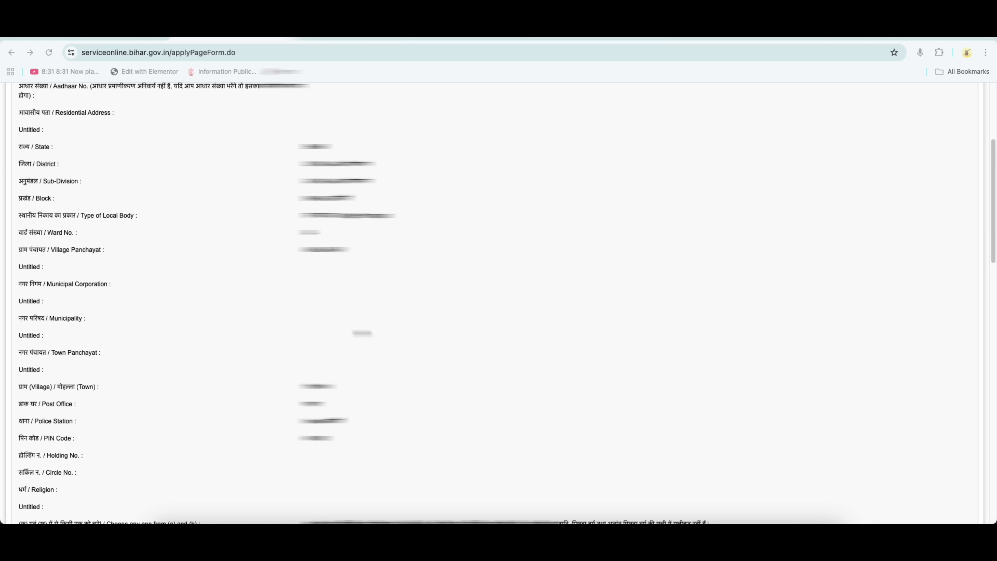
pyautogui.scroll(-13, 362, 332)
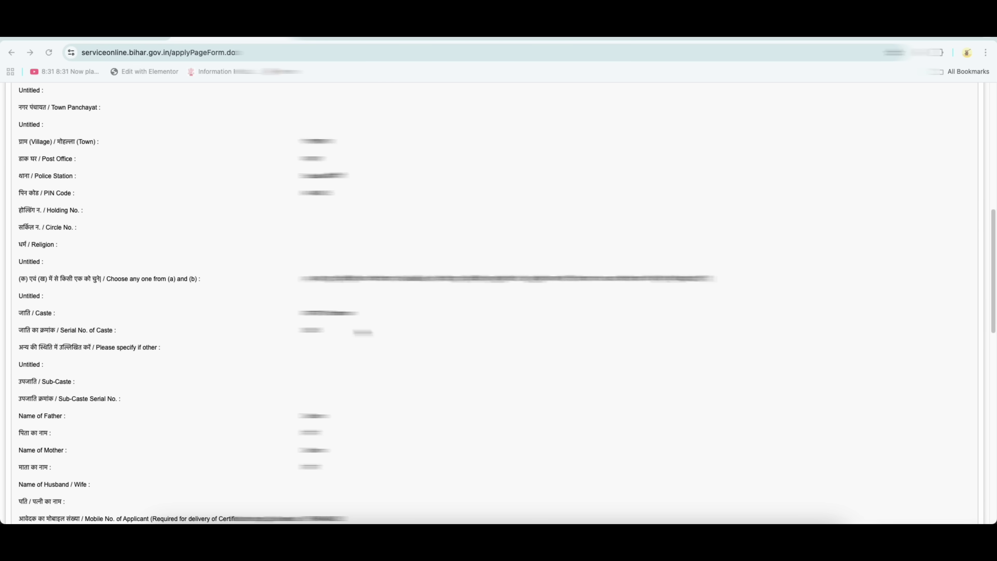
pyautogui.scroll(-16, 363, 333)
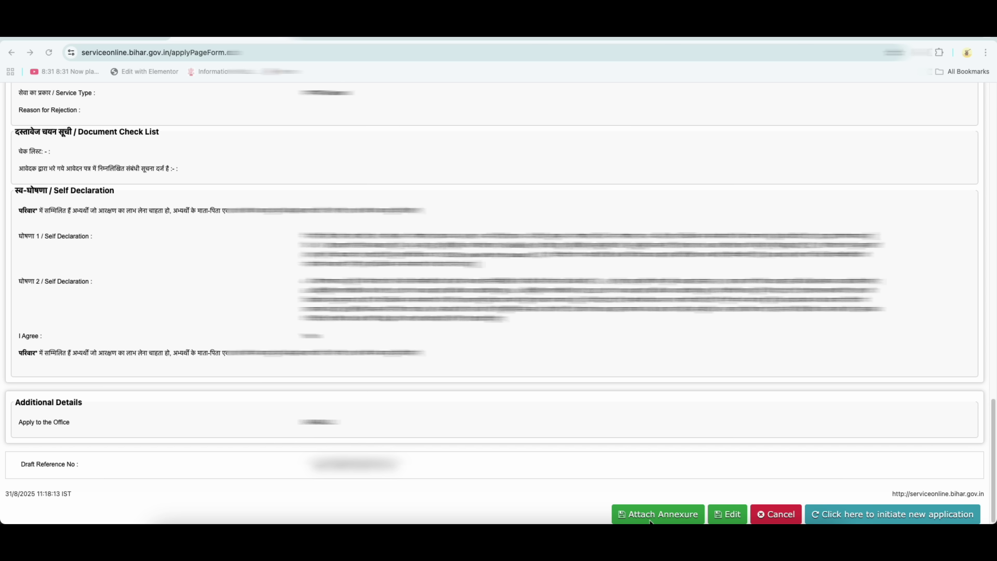
pyautogui.click(672, 518)
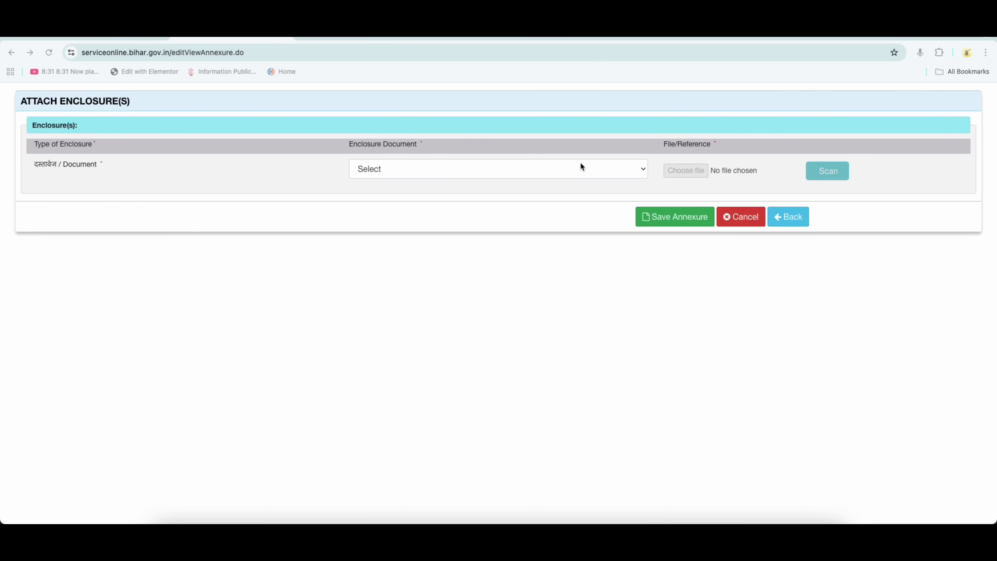
# Step: Set the enclosure document to आधार कार्ड, choose the file to upload and save the annexure
pyautogui.click(380, 169)
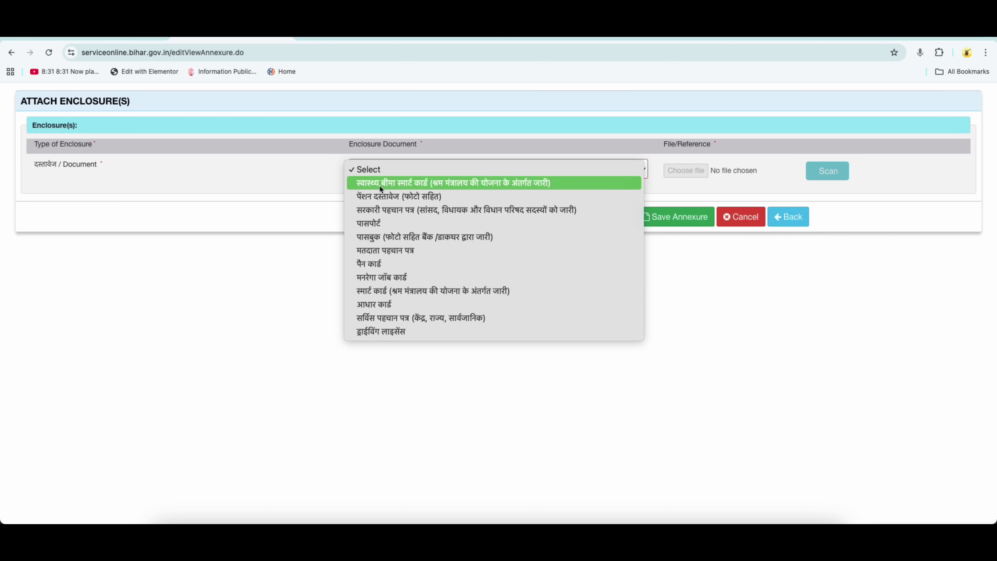
pyautogui.click(392, 304)
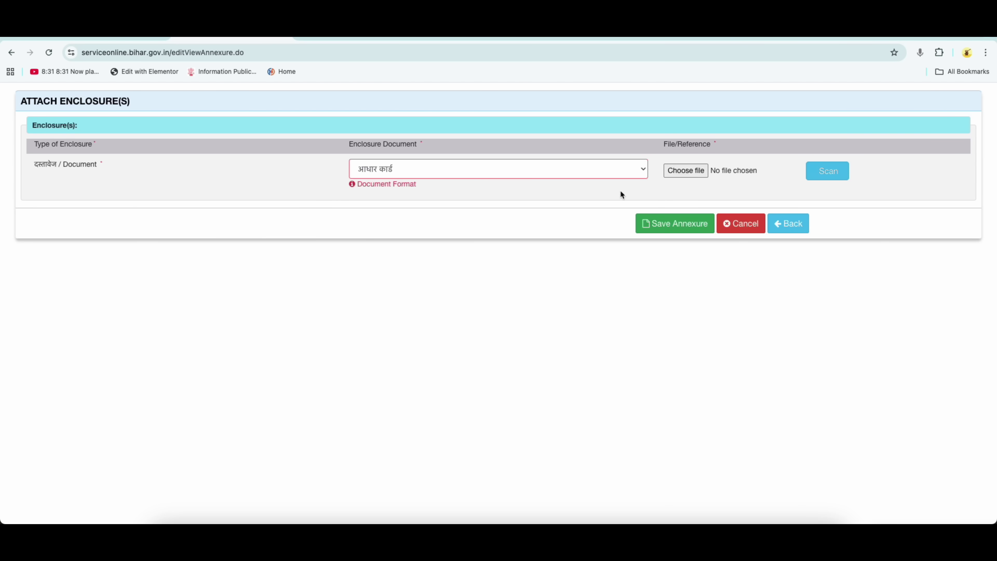
pyautogui.click(686, 171)
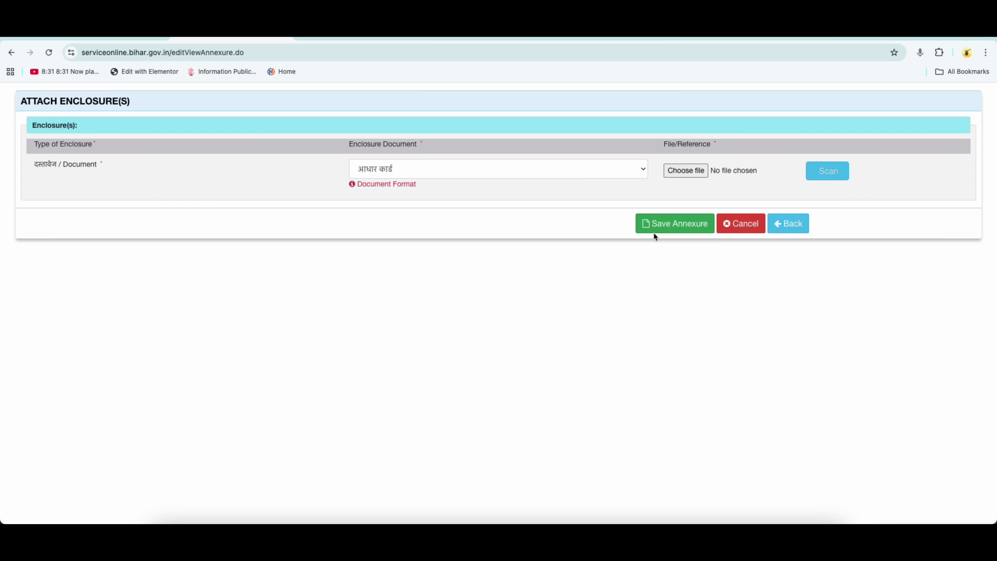
pyautogui.click(693, 227)
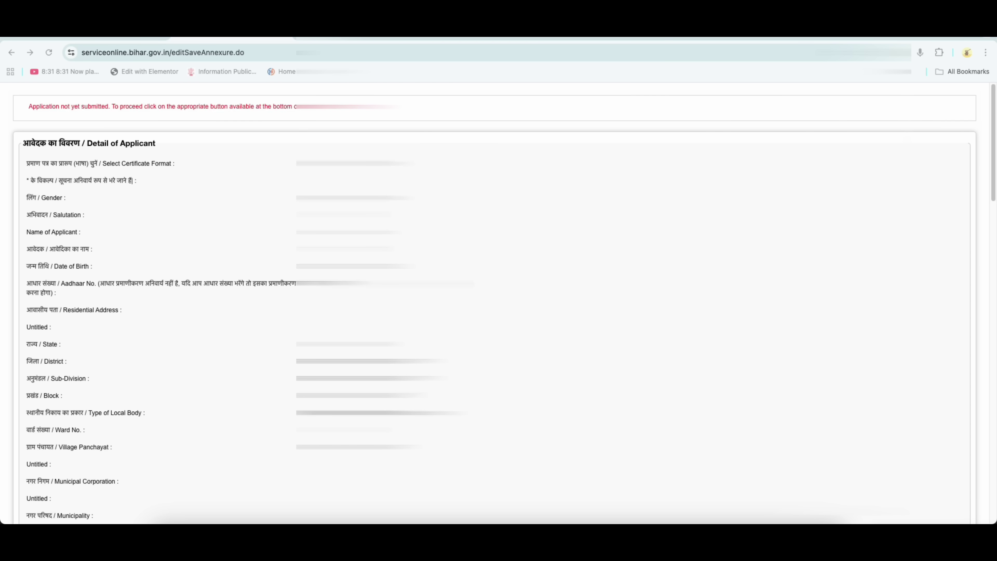
# Step: Review the application preview after saving the annexure, and select the certificate download service (सर्टिफिकेट डाउनलोड करें) on the portal home page
pyautogui.scroll(-6, 499, 302)
pyautogui.scroll(-8, 498, 303)
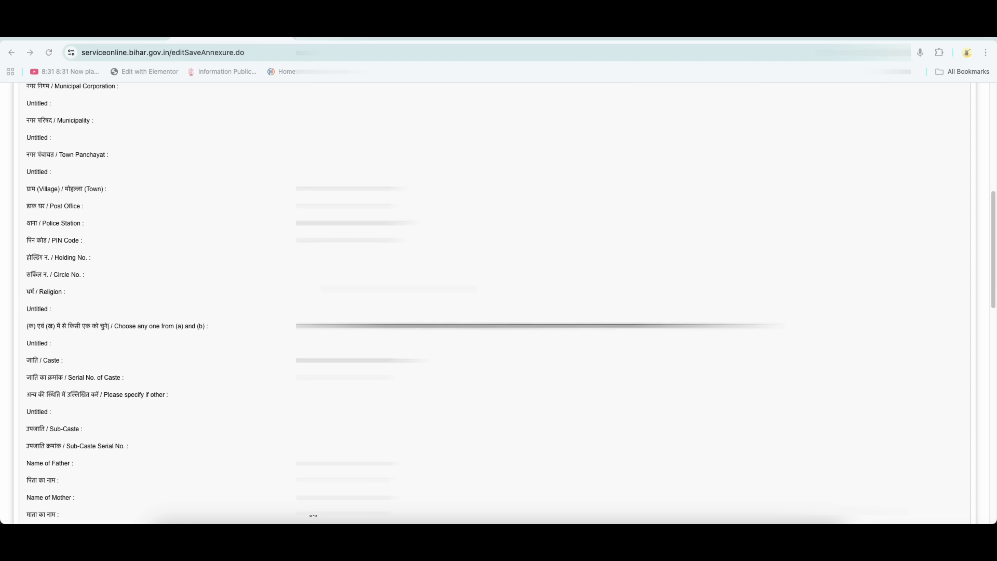
pyautogui.scroll(-16, 498, 303)
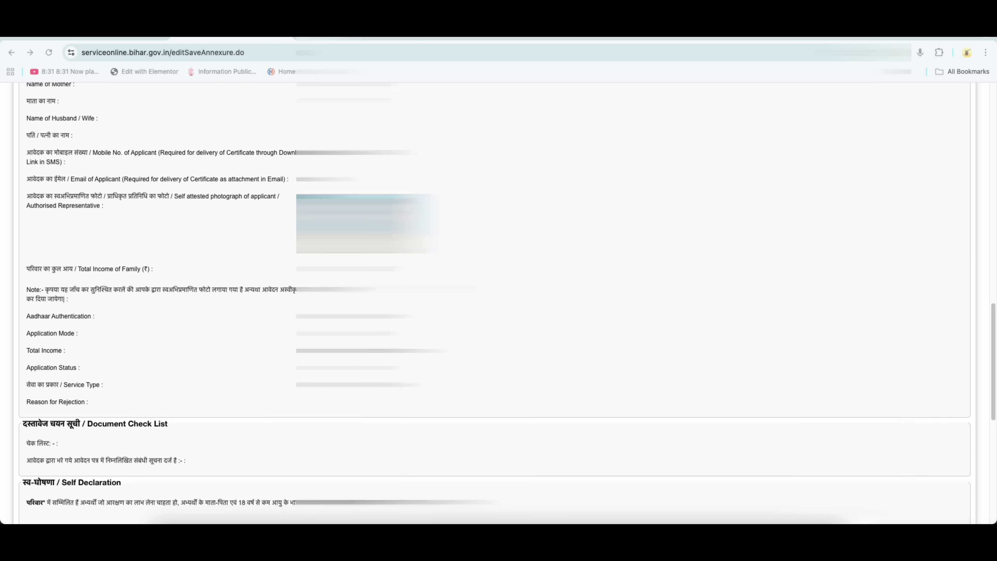
pyautogui.scroll(-2, 499, 302)
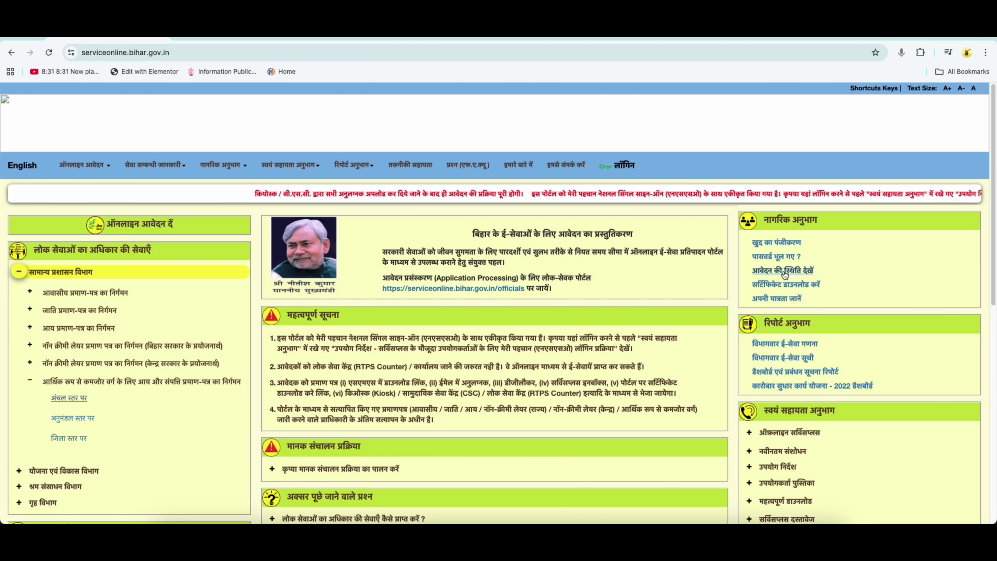
pyautogui.click(785, 286)
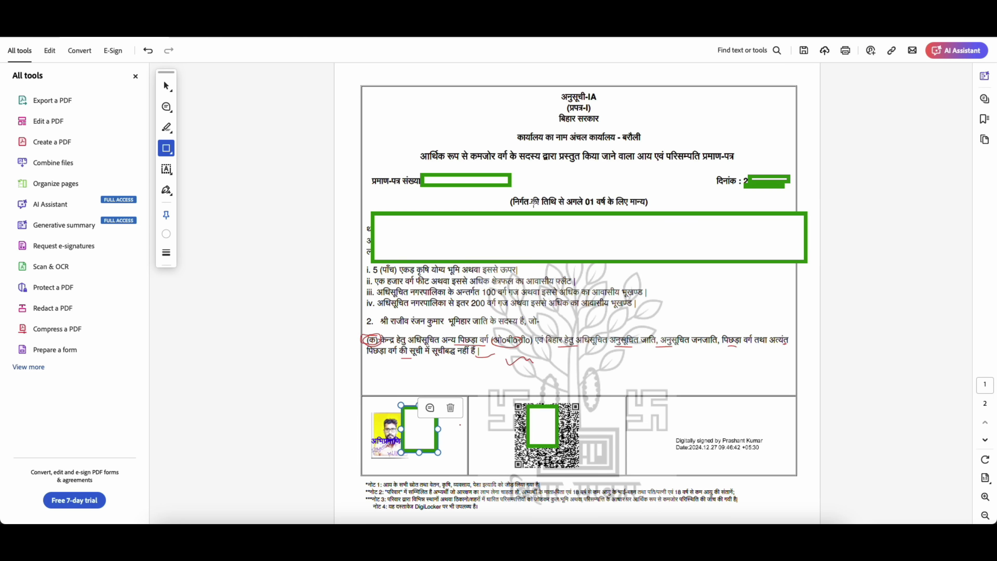
# Step: Switch to Adobe Acrobat and draw small green rectangles on the certificate's validity line, beside the asset limits and at the border near the heading
pyautogui.moveTo(551, 202); pyautogui.dragTo(562, 204)
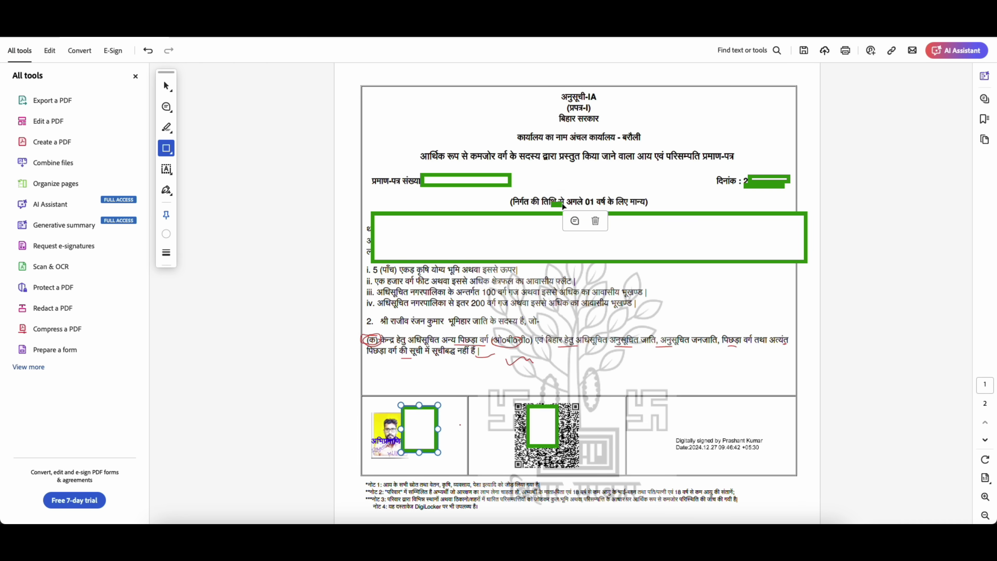
pyautogui.moveTo(709, 283); pyautogui.dragTo(743, 294)
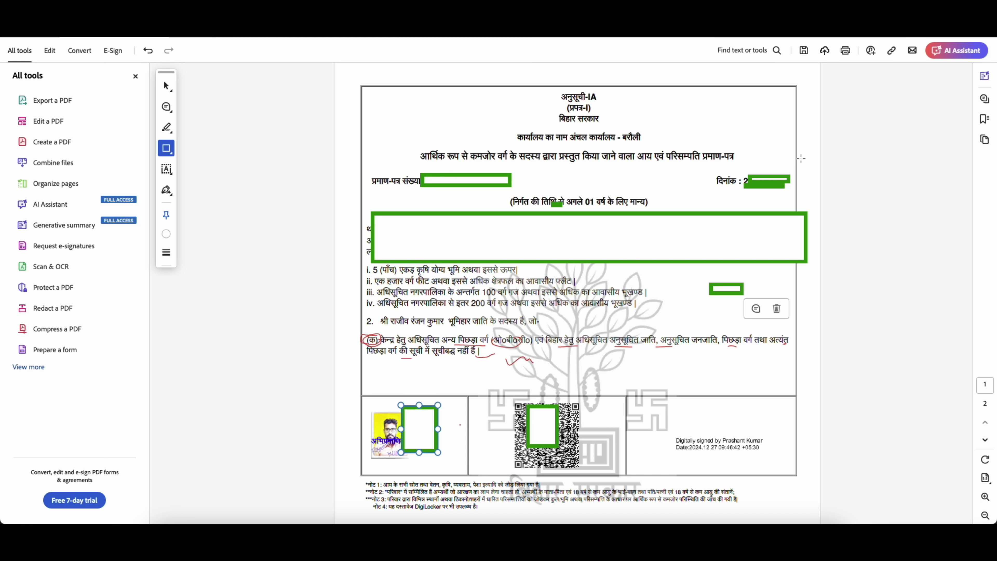
pyautogui.moveTo(796, 143); pyautogui.dragTo(805, 161)
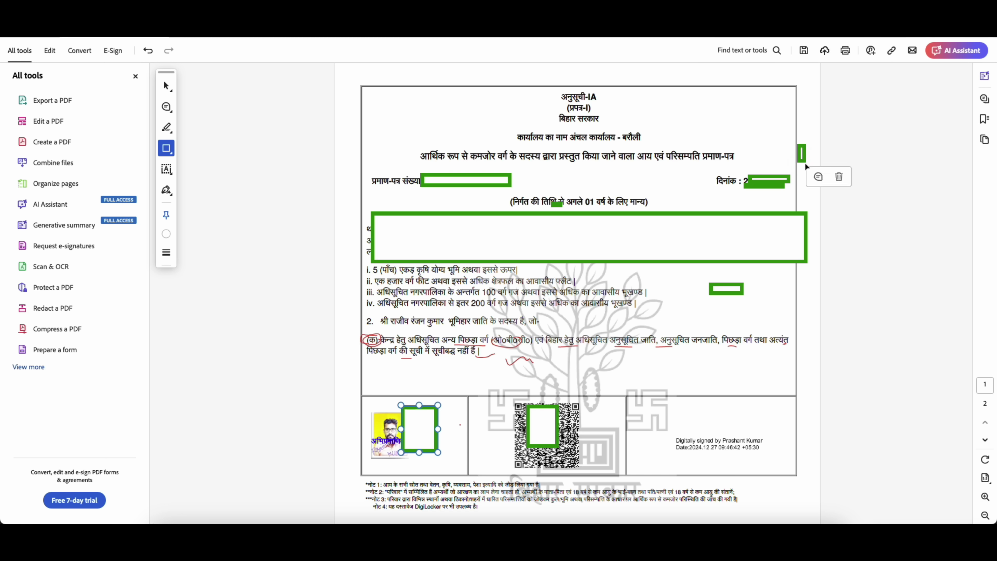